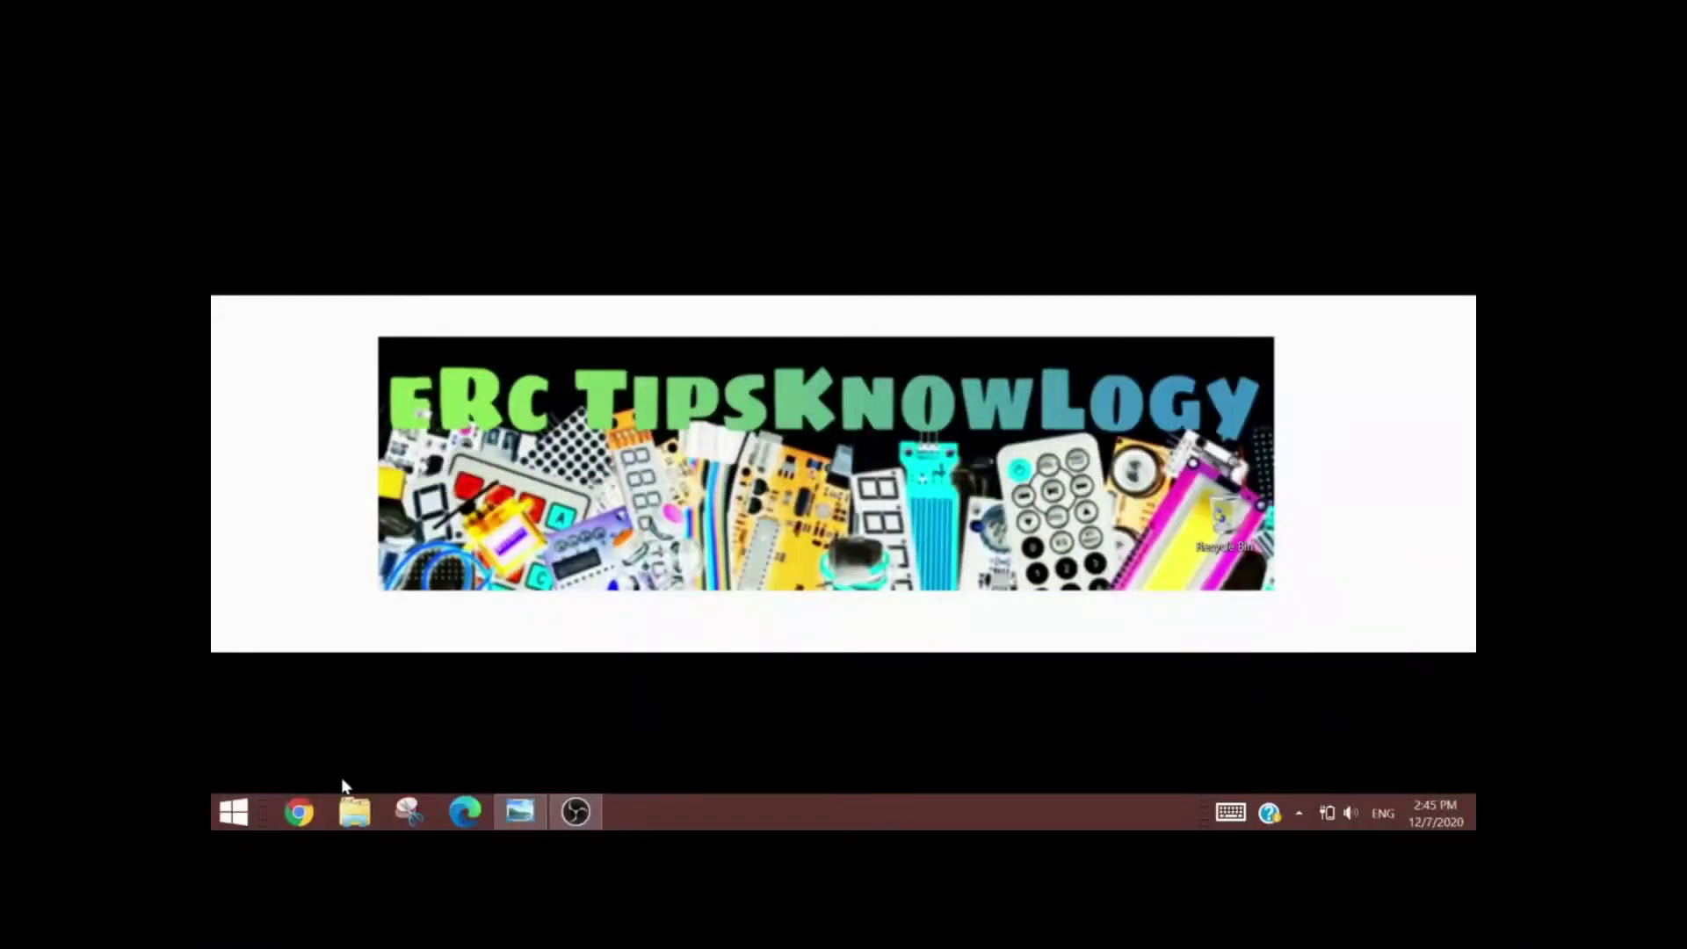
Step: Join tinkercad.com with a personal account using Google sign-in and accept the terms
click(297, 814)
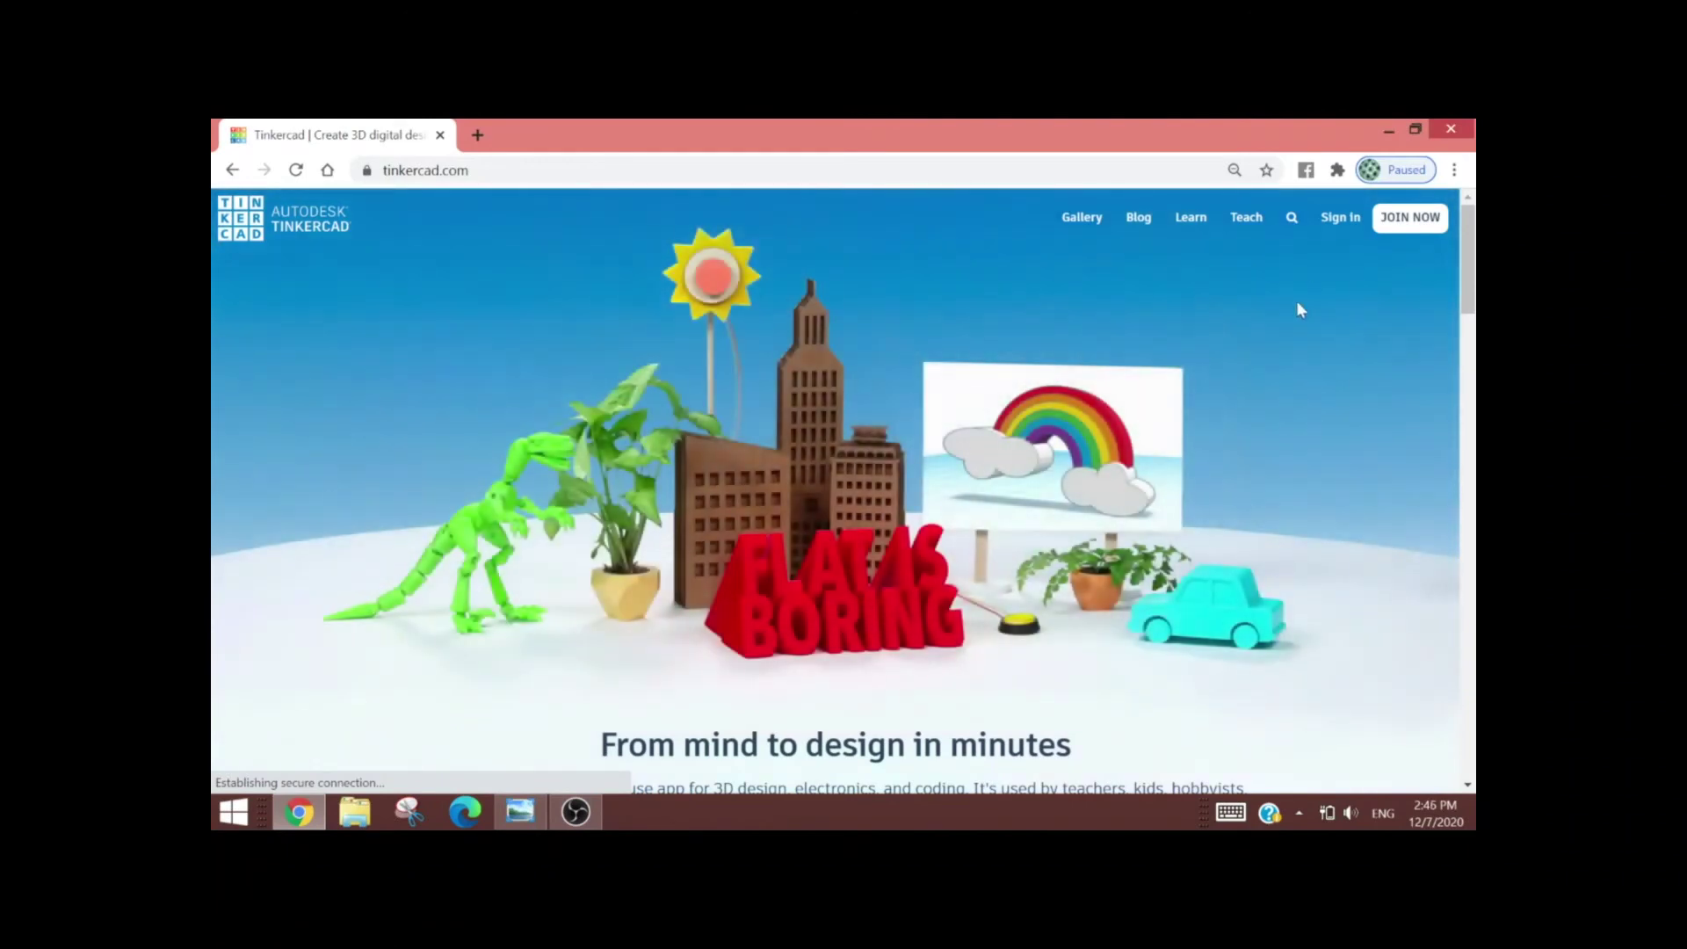
click(1381, 220)
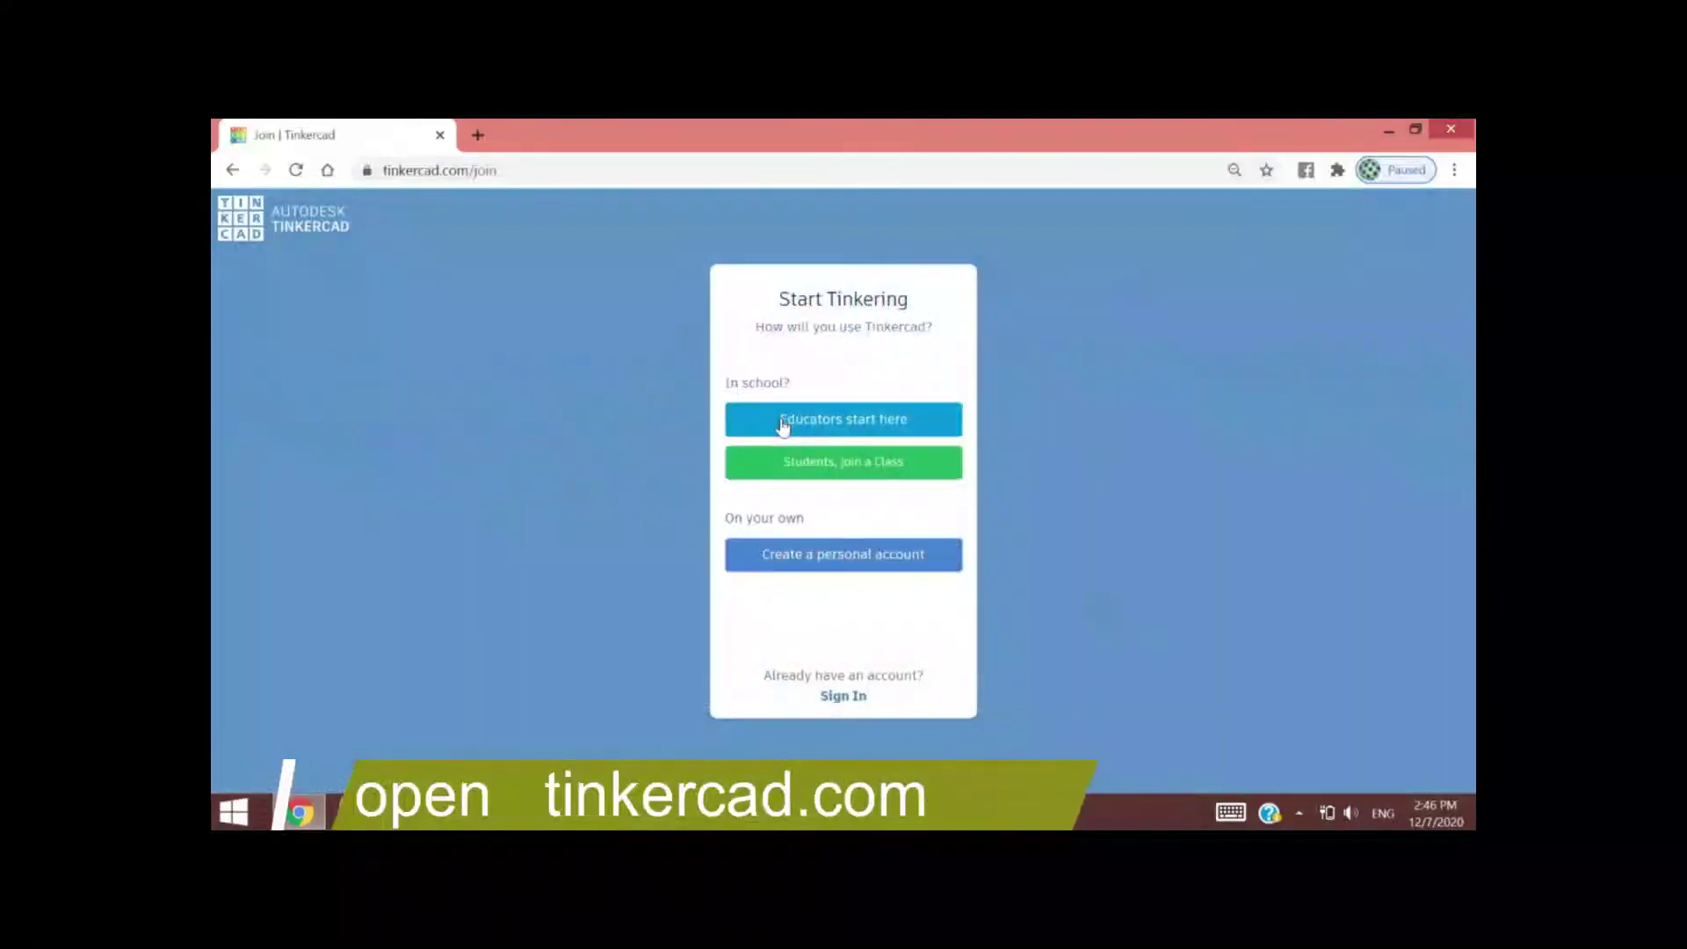
click(852, 559)
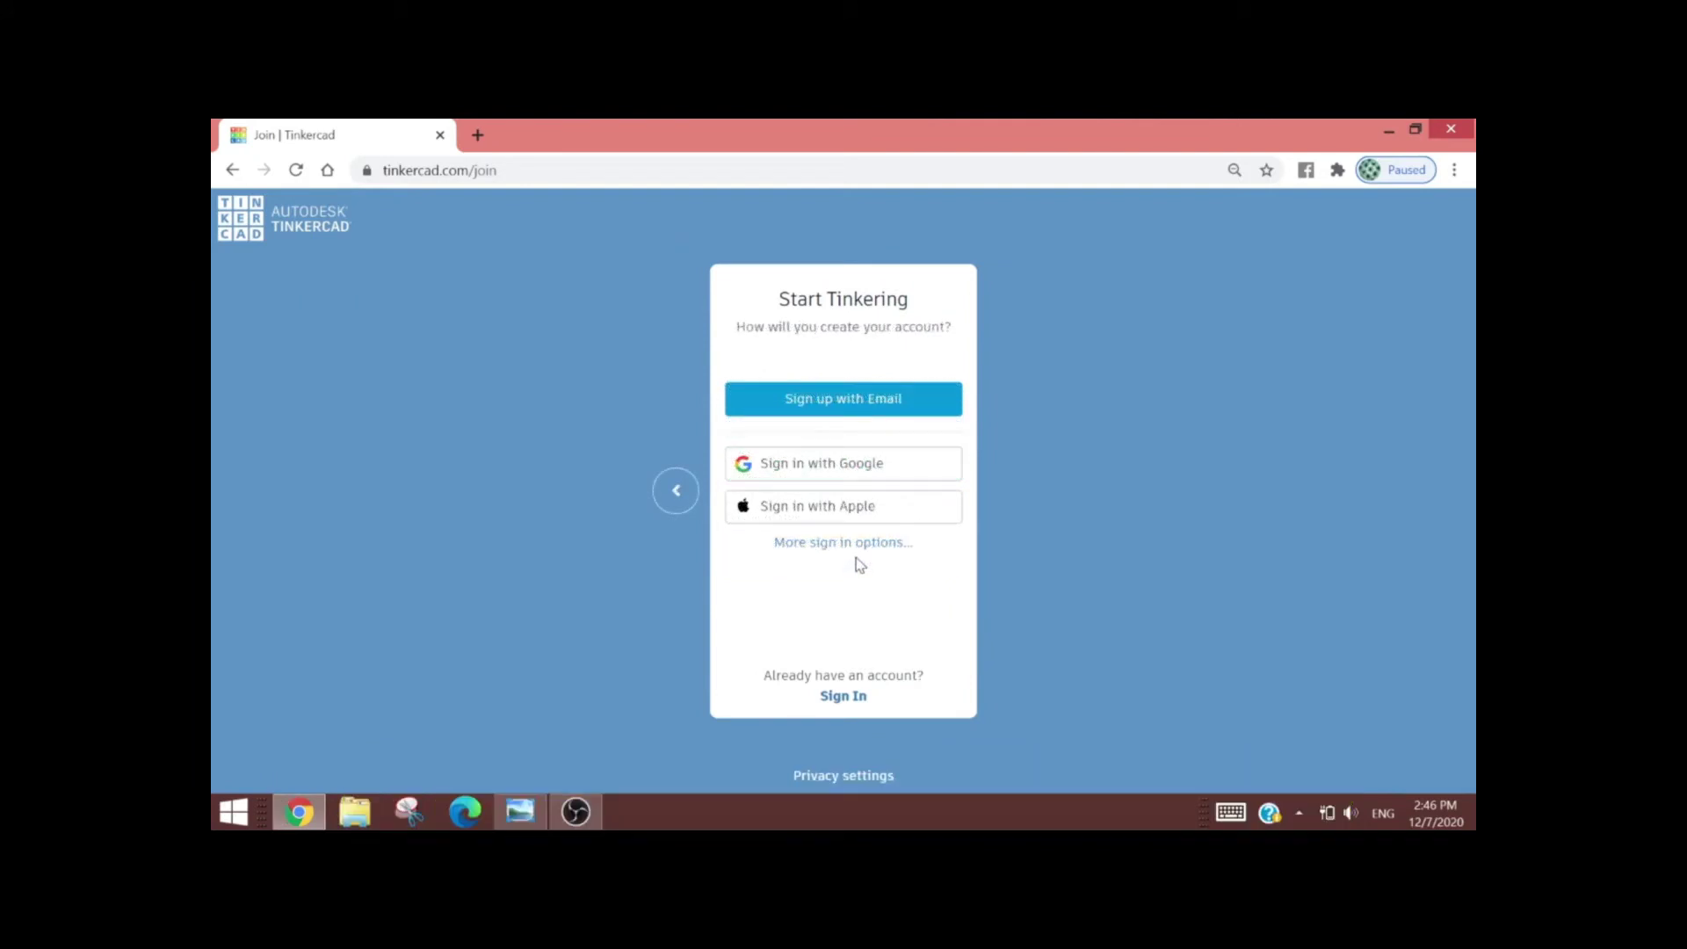
click(845, 475)
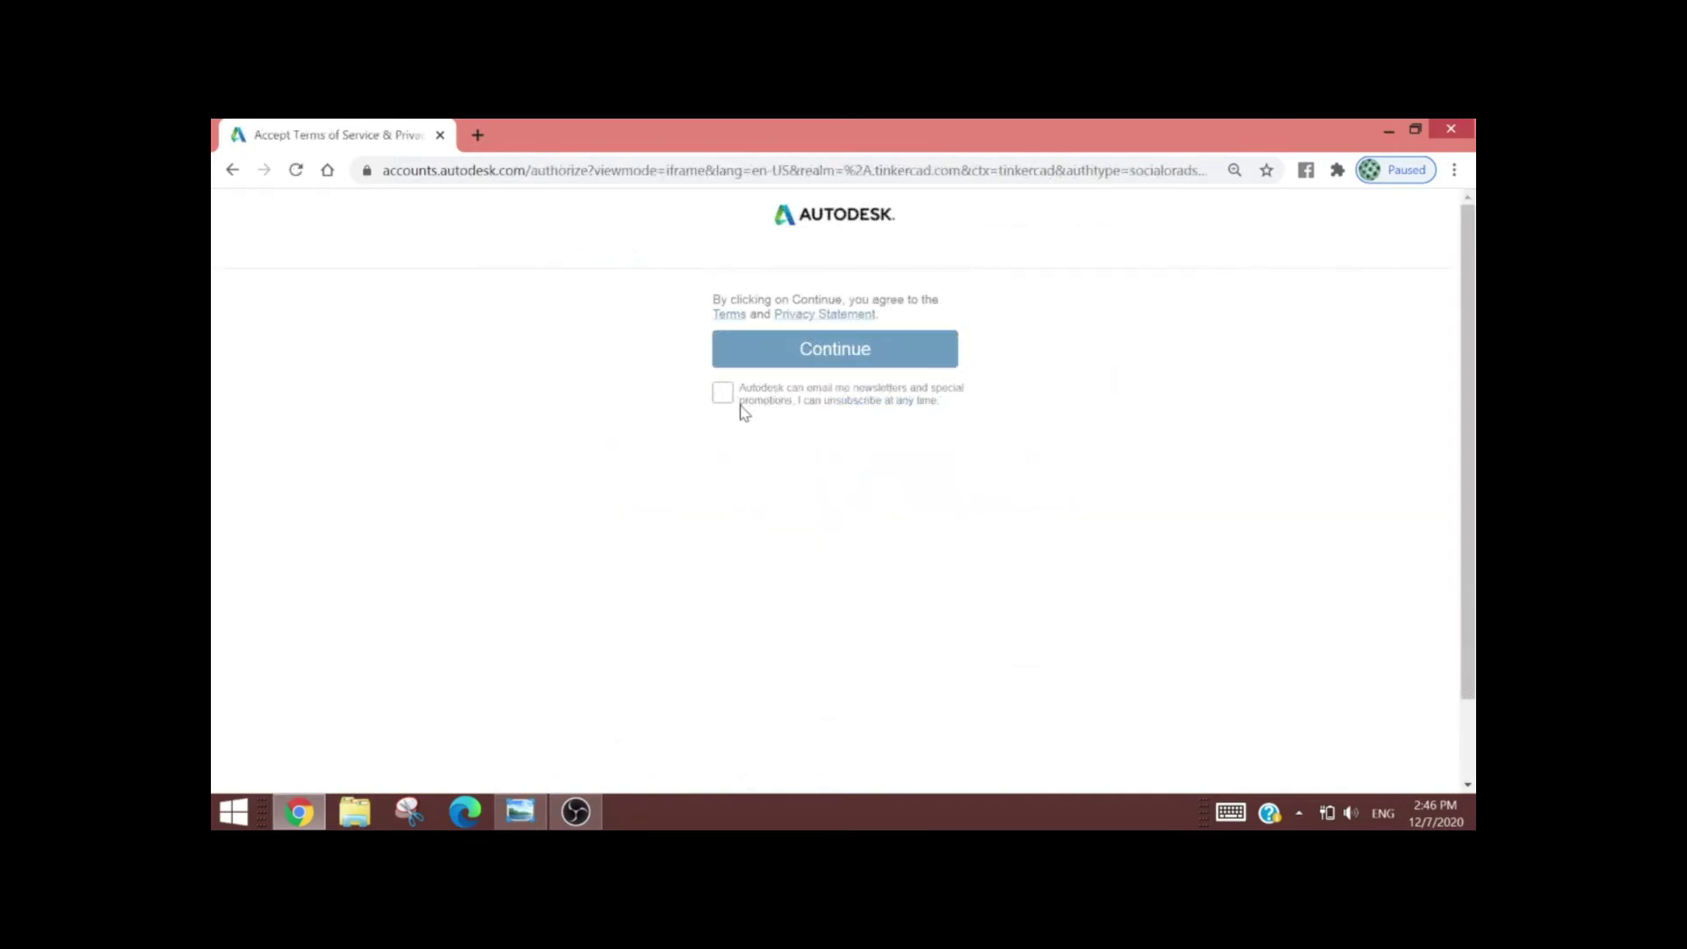
click(790, 354)
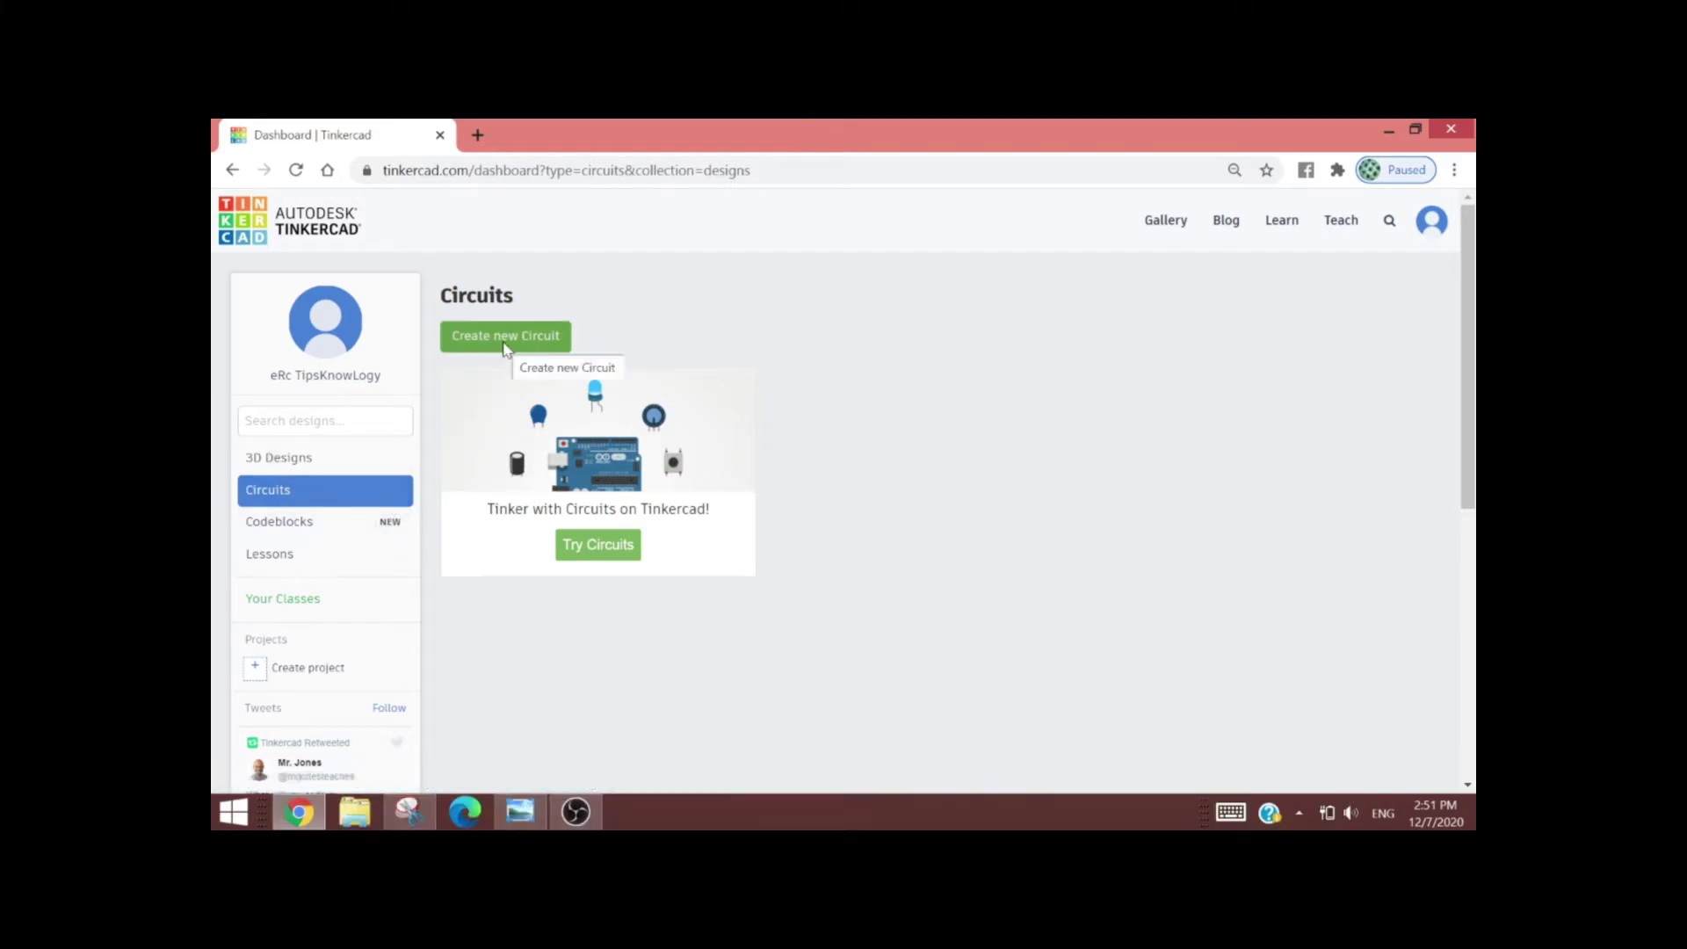
Step: Create a new empty circuit design, which opens as 'Smooth Maimu'
click(505, 338)
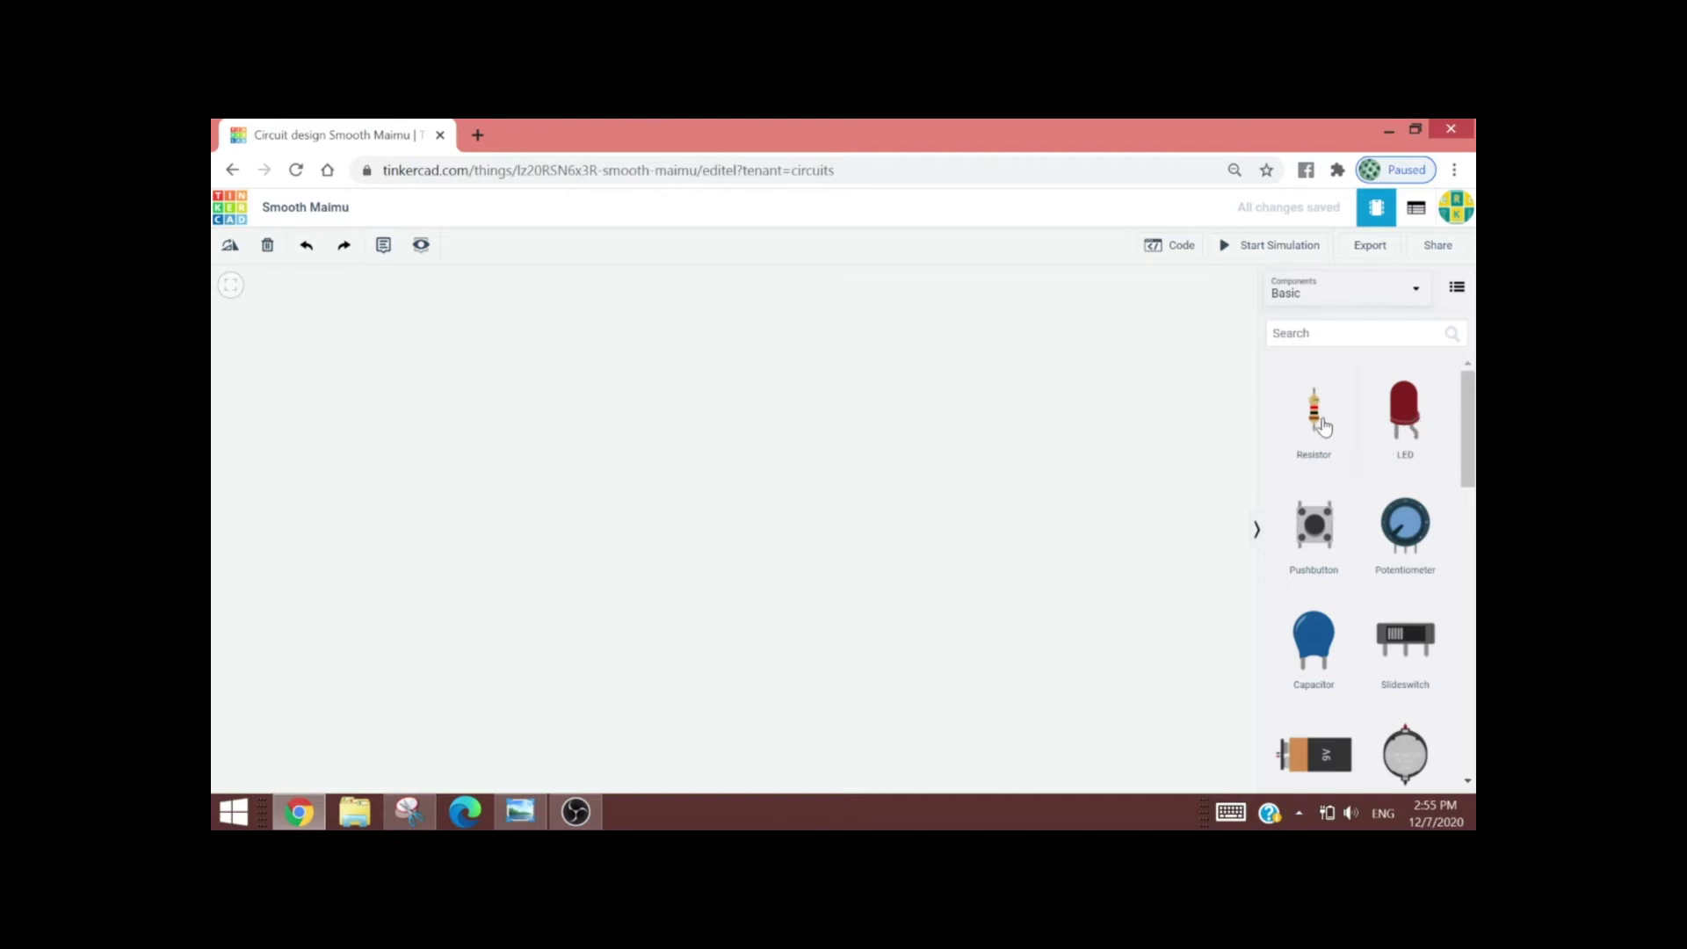
Step: Place three resistors in a row with three LEDs below them on the workplane
drag(1322, 427, 402, 361)
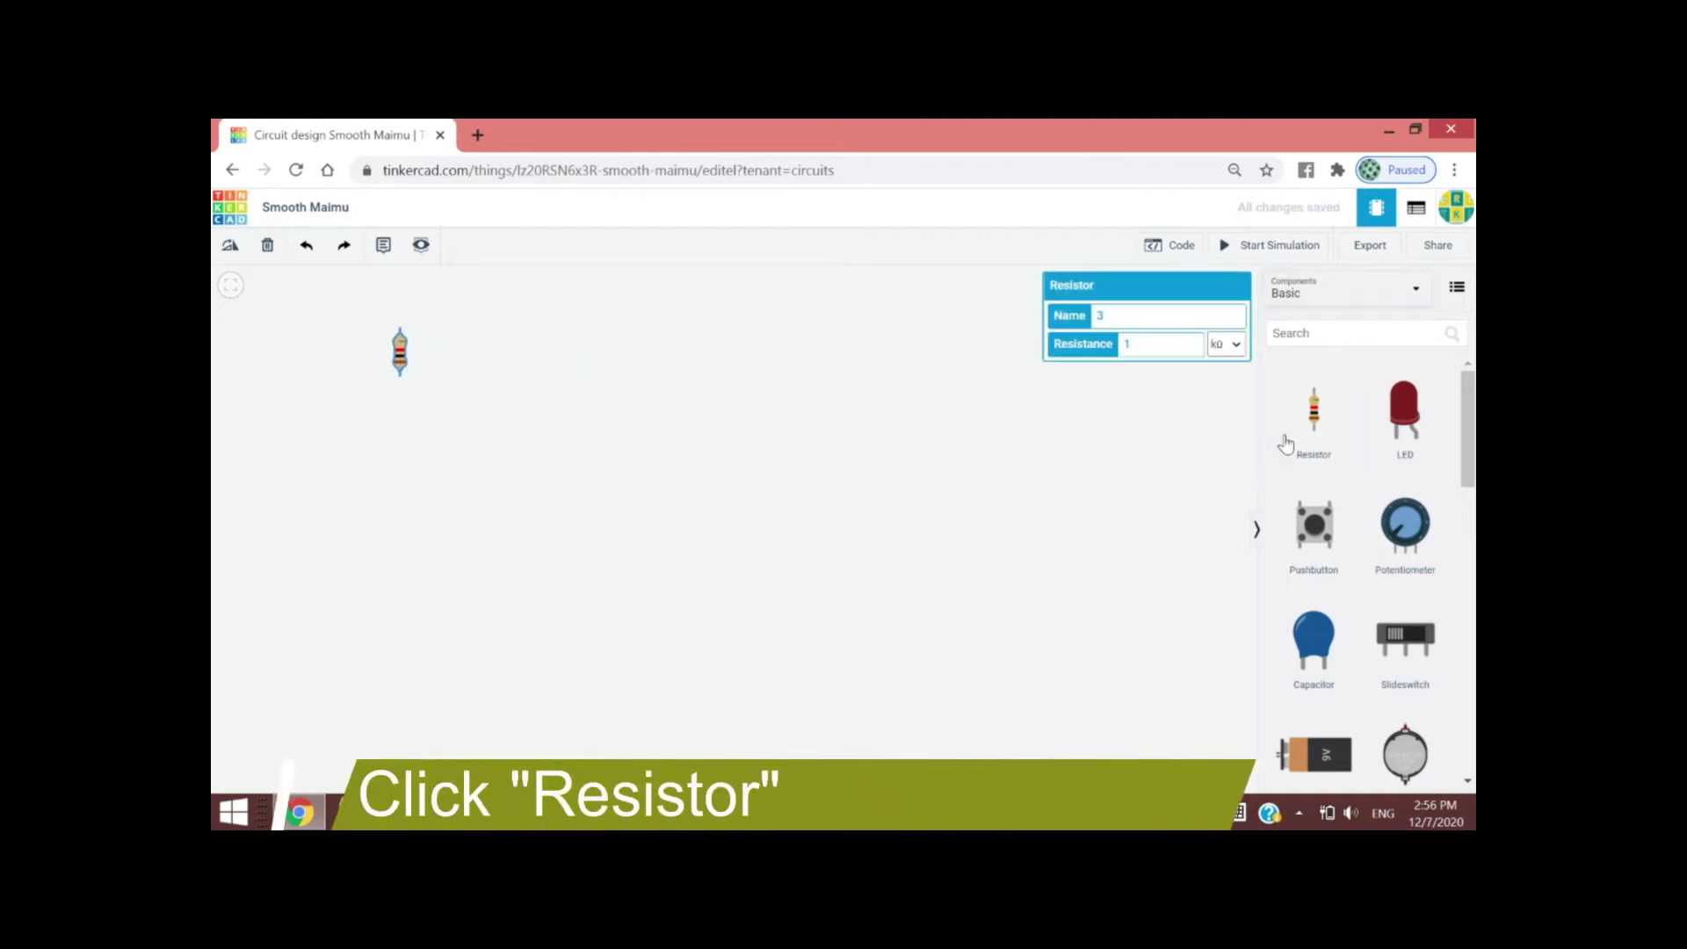
drag(1321, 426, 453, 363)
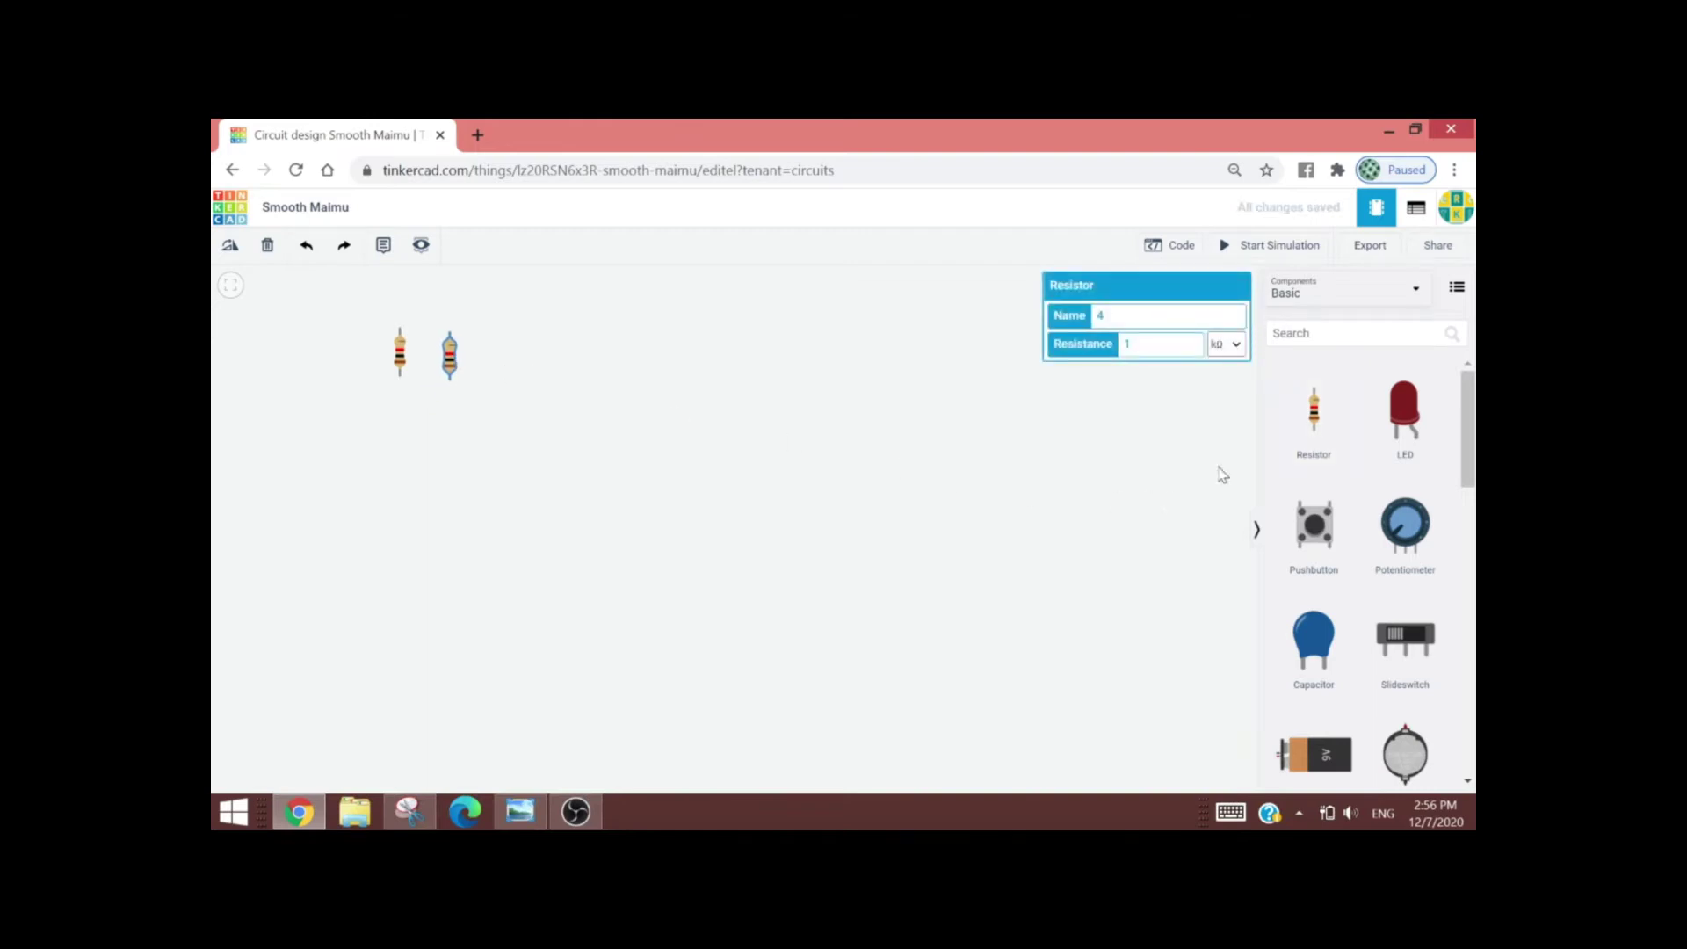
drag(1308, 424, 496, 360)
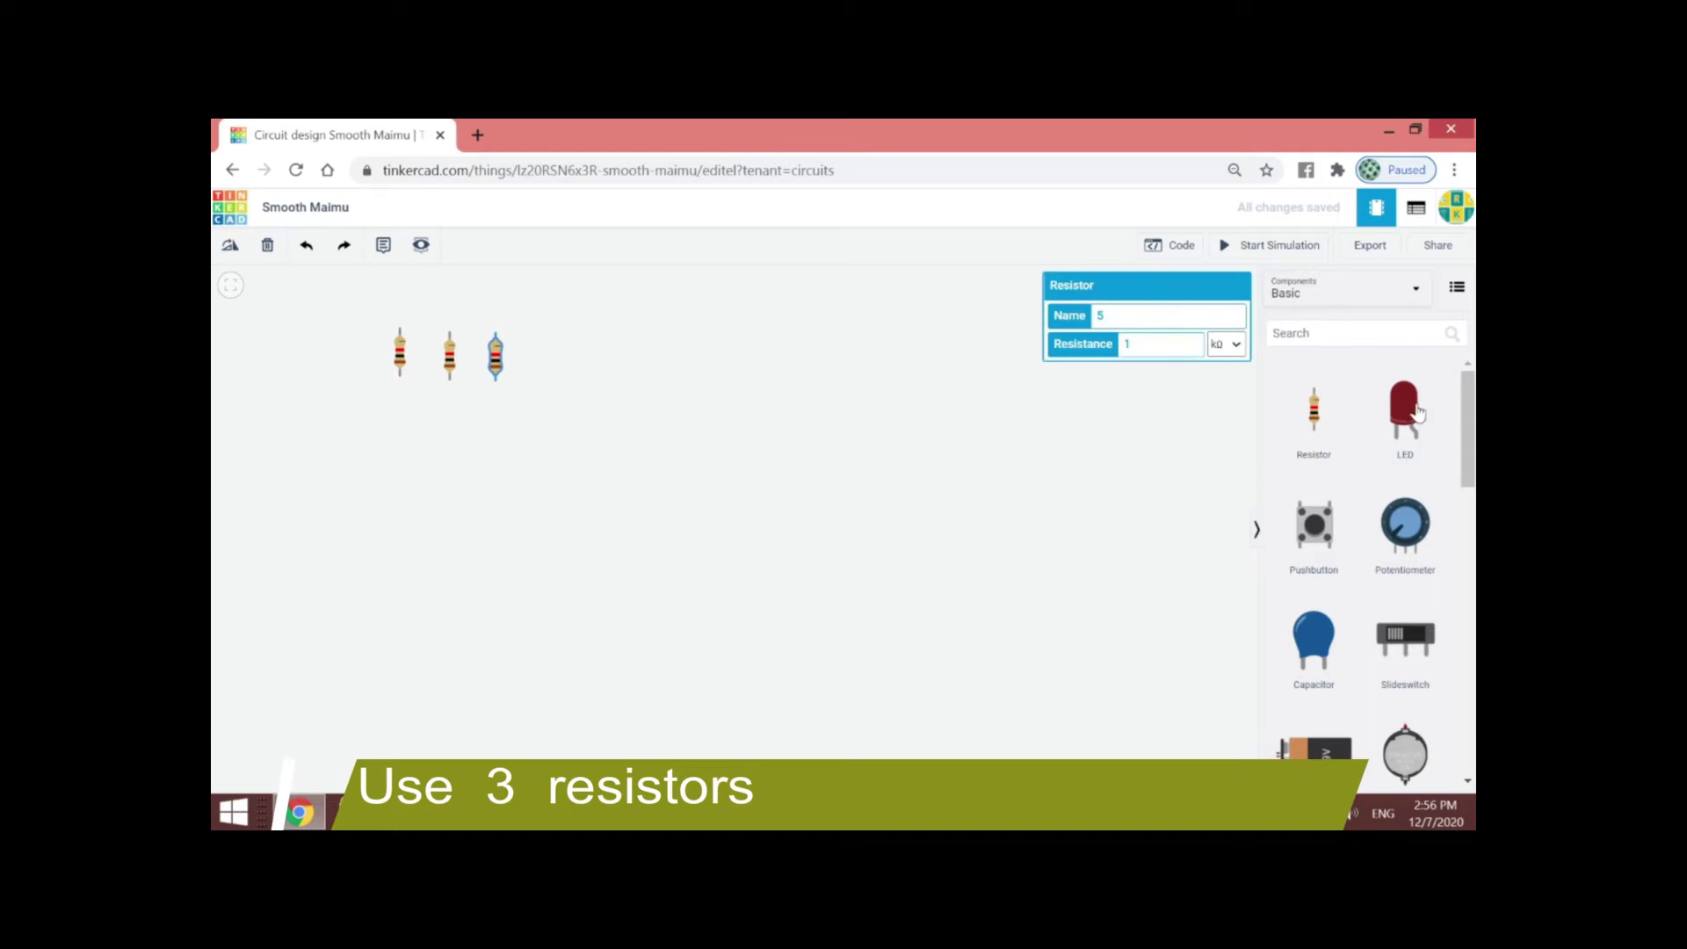
drag(1415, 418, 391, 450)
drag(1402, 408, 448, 444)
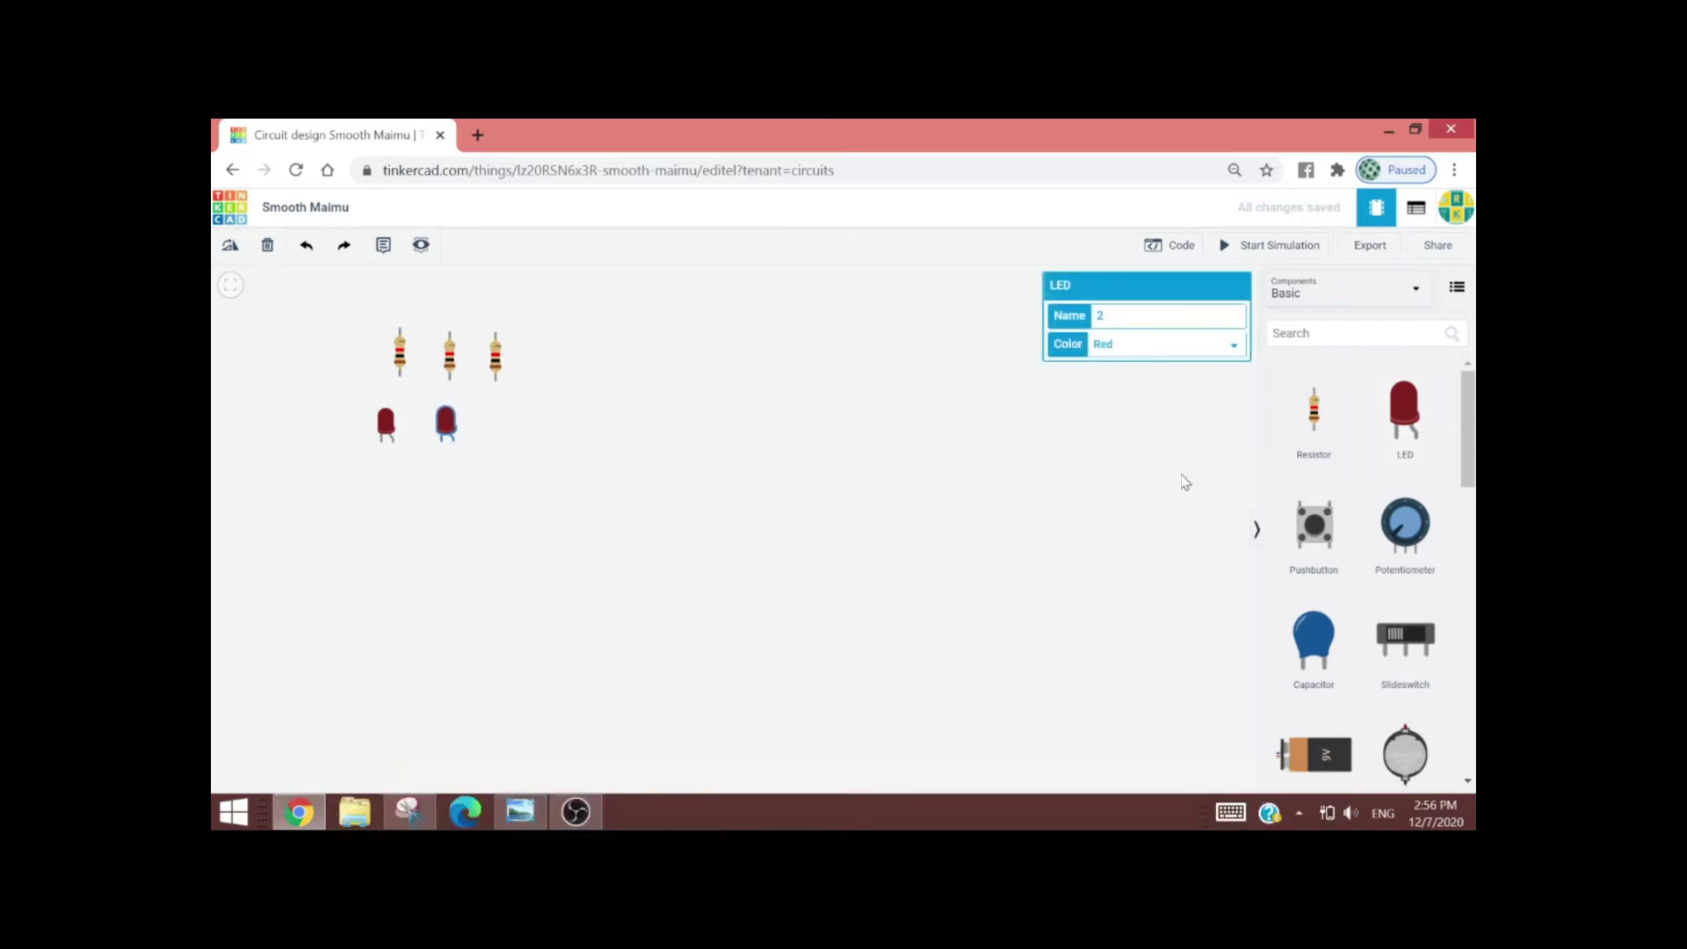
drag(1404, 423, 500, 444)
Step: Colour the second LED yellow and the third LED green
click(453, 431)
click(1141, 353)
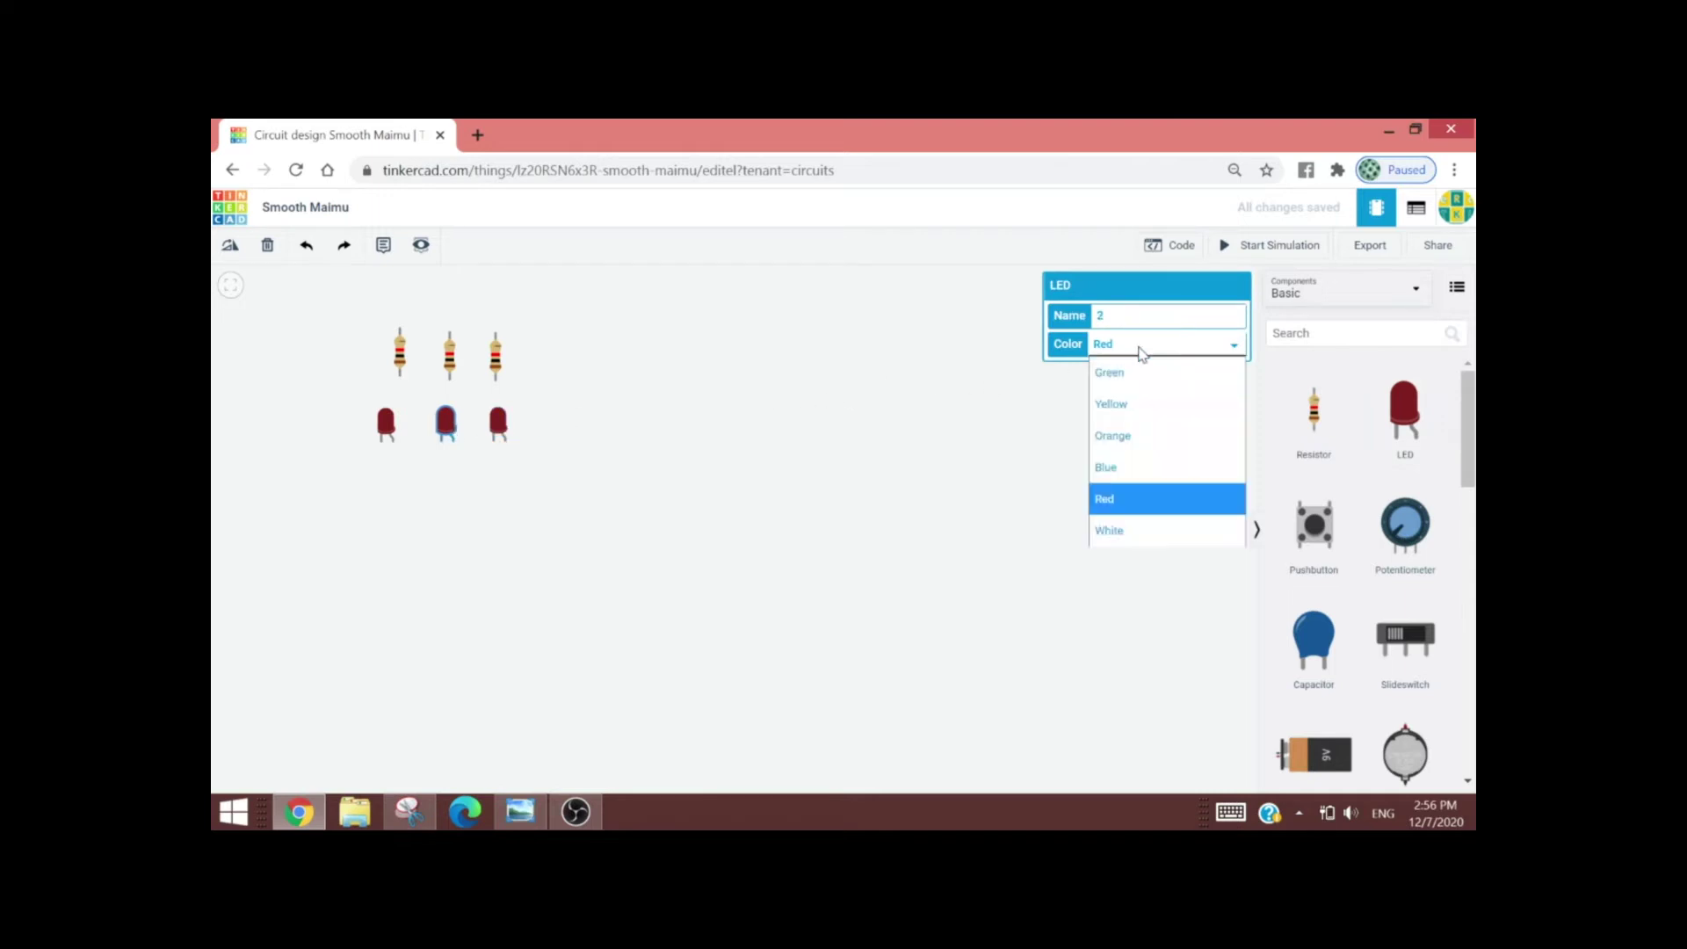
click(1125, 398)
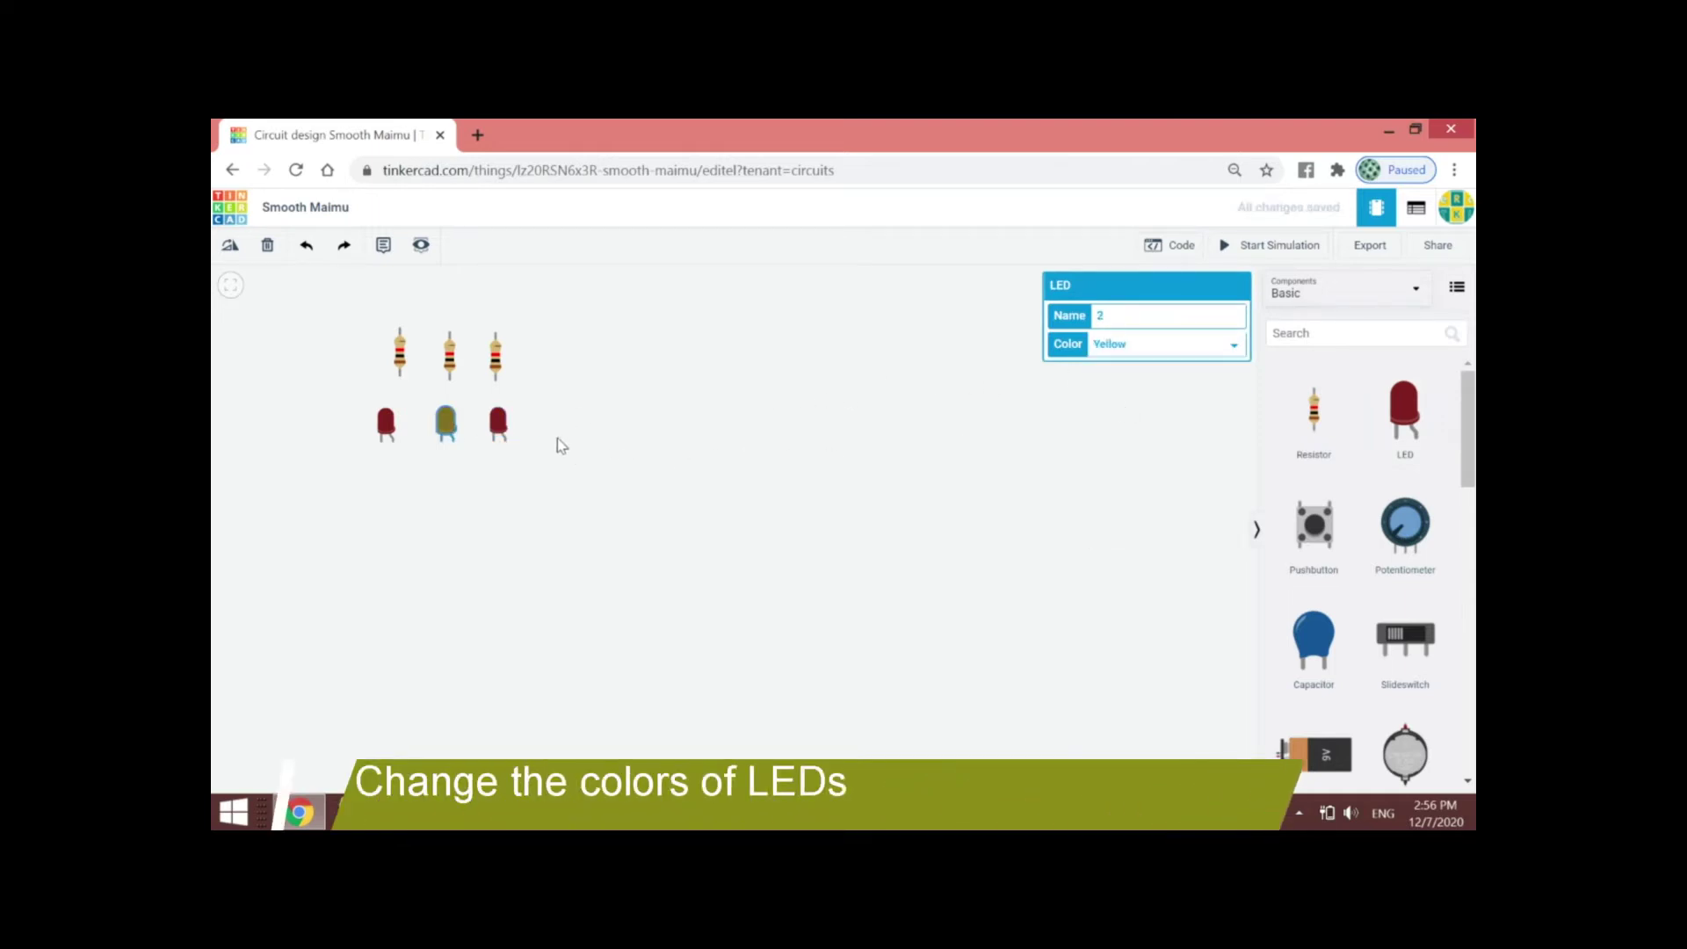
click(501, 425)
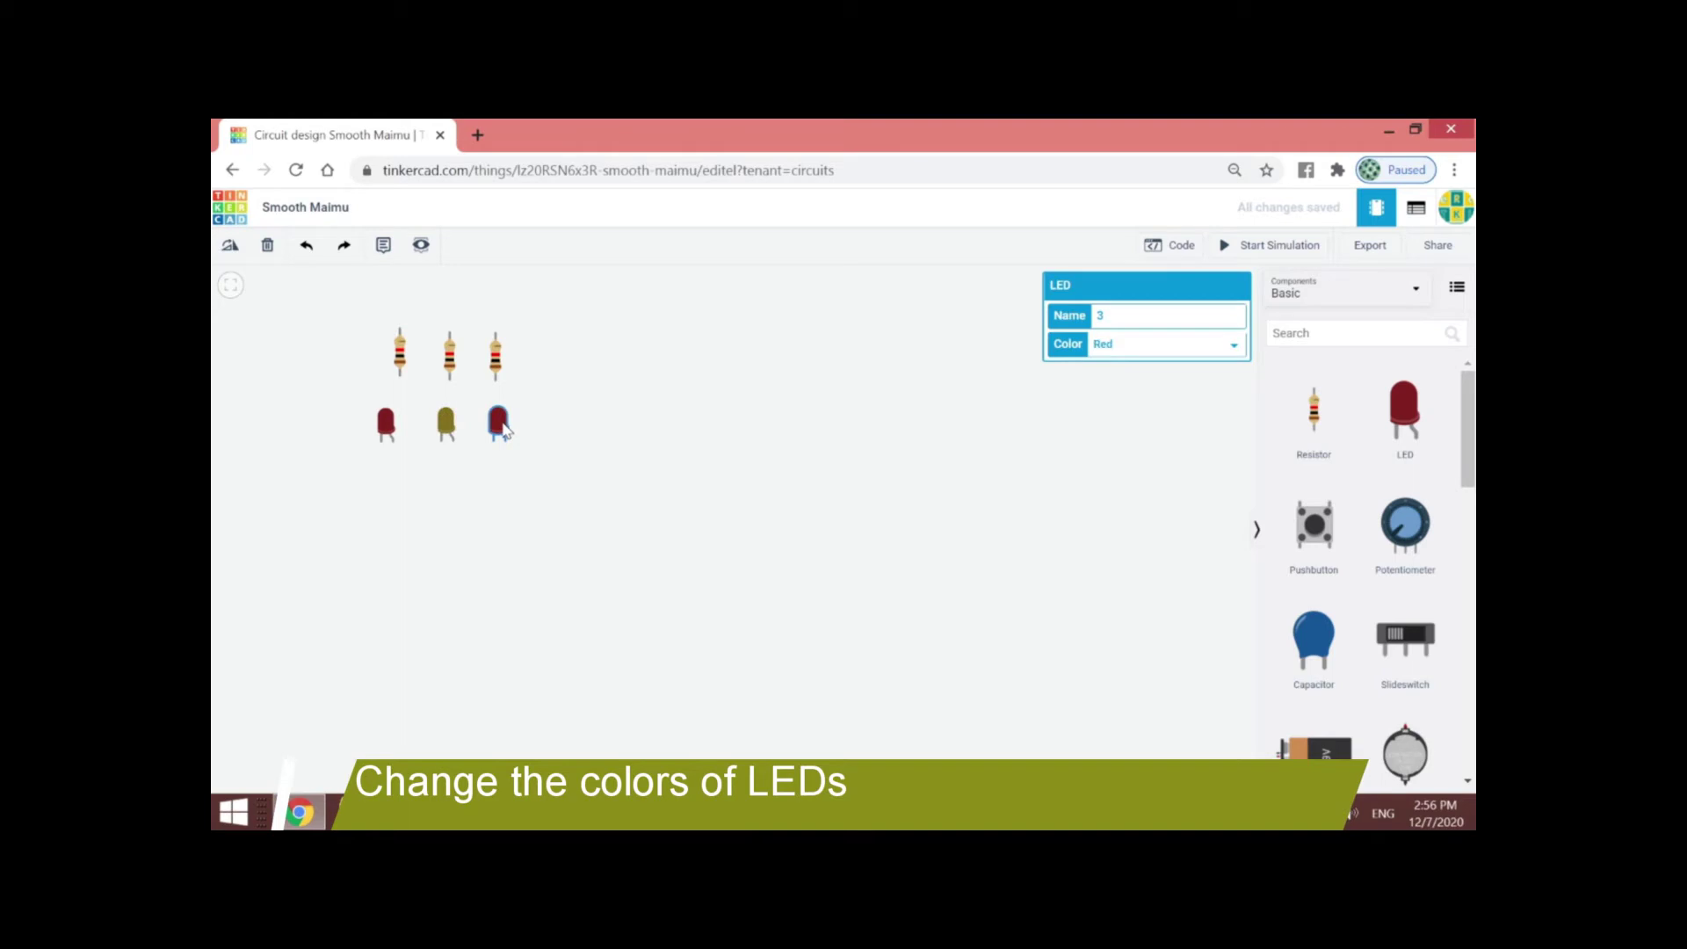
click(1153, 342)
click(1135, 378)
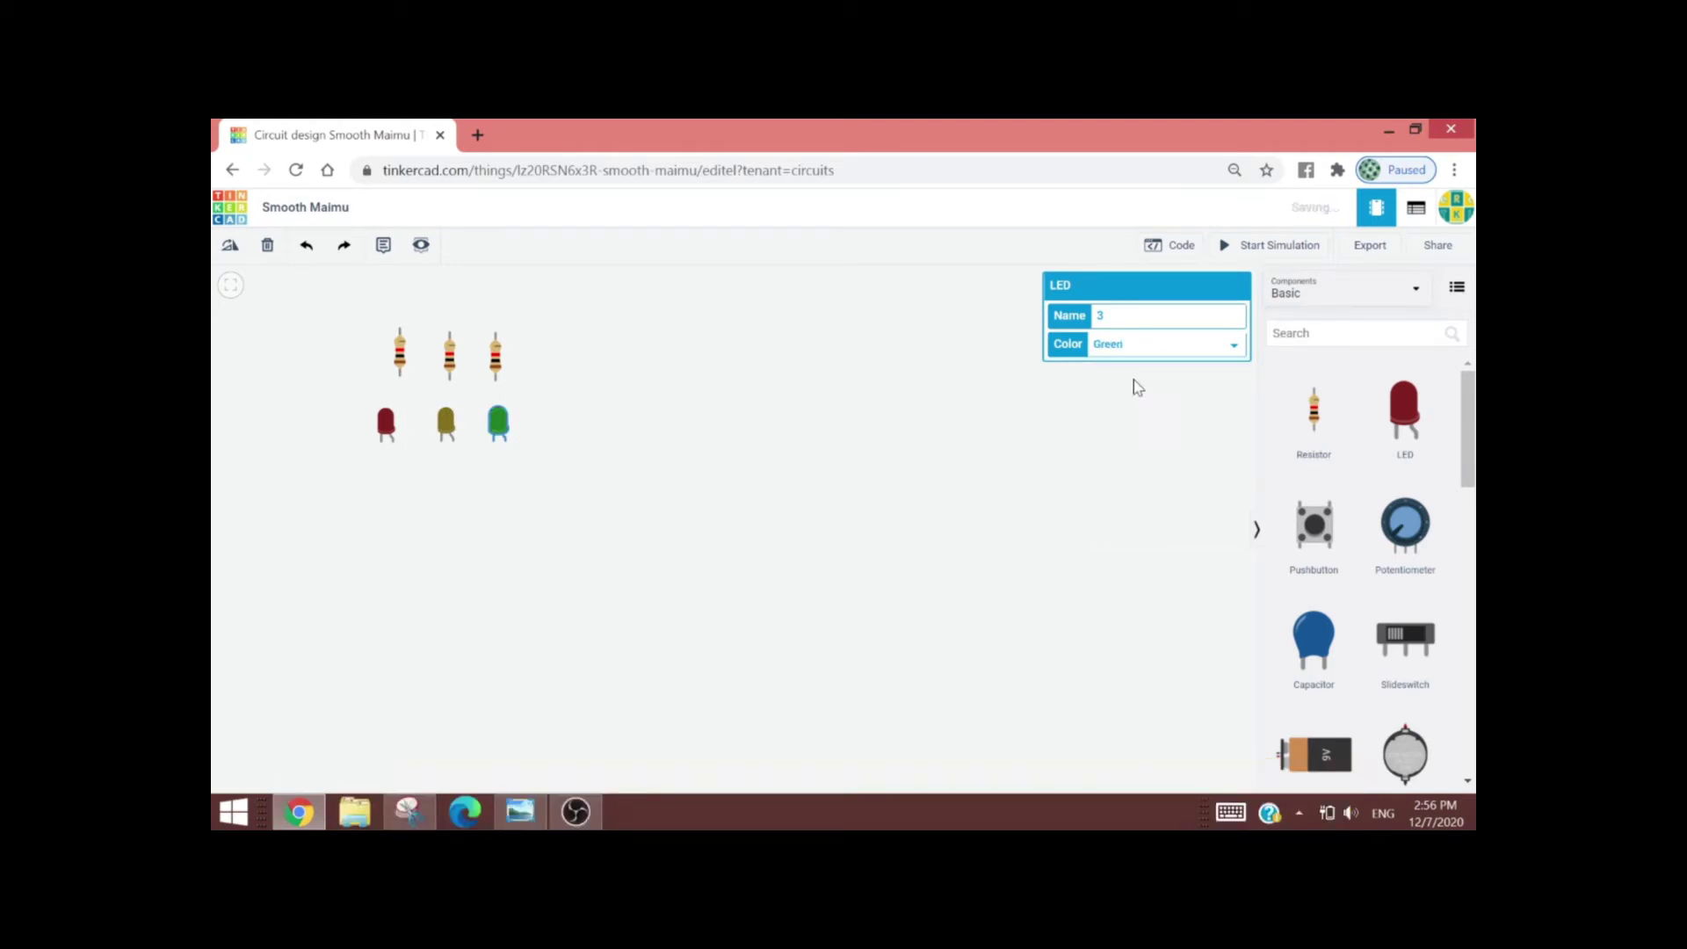
click(821, 575)
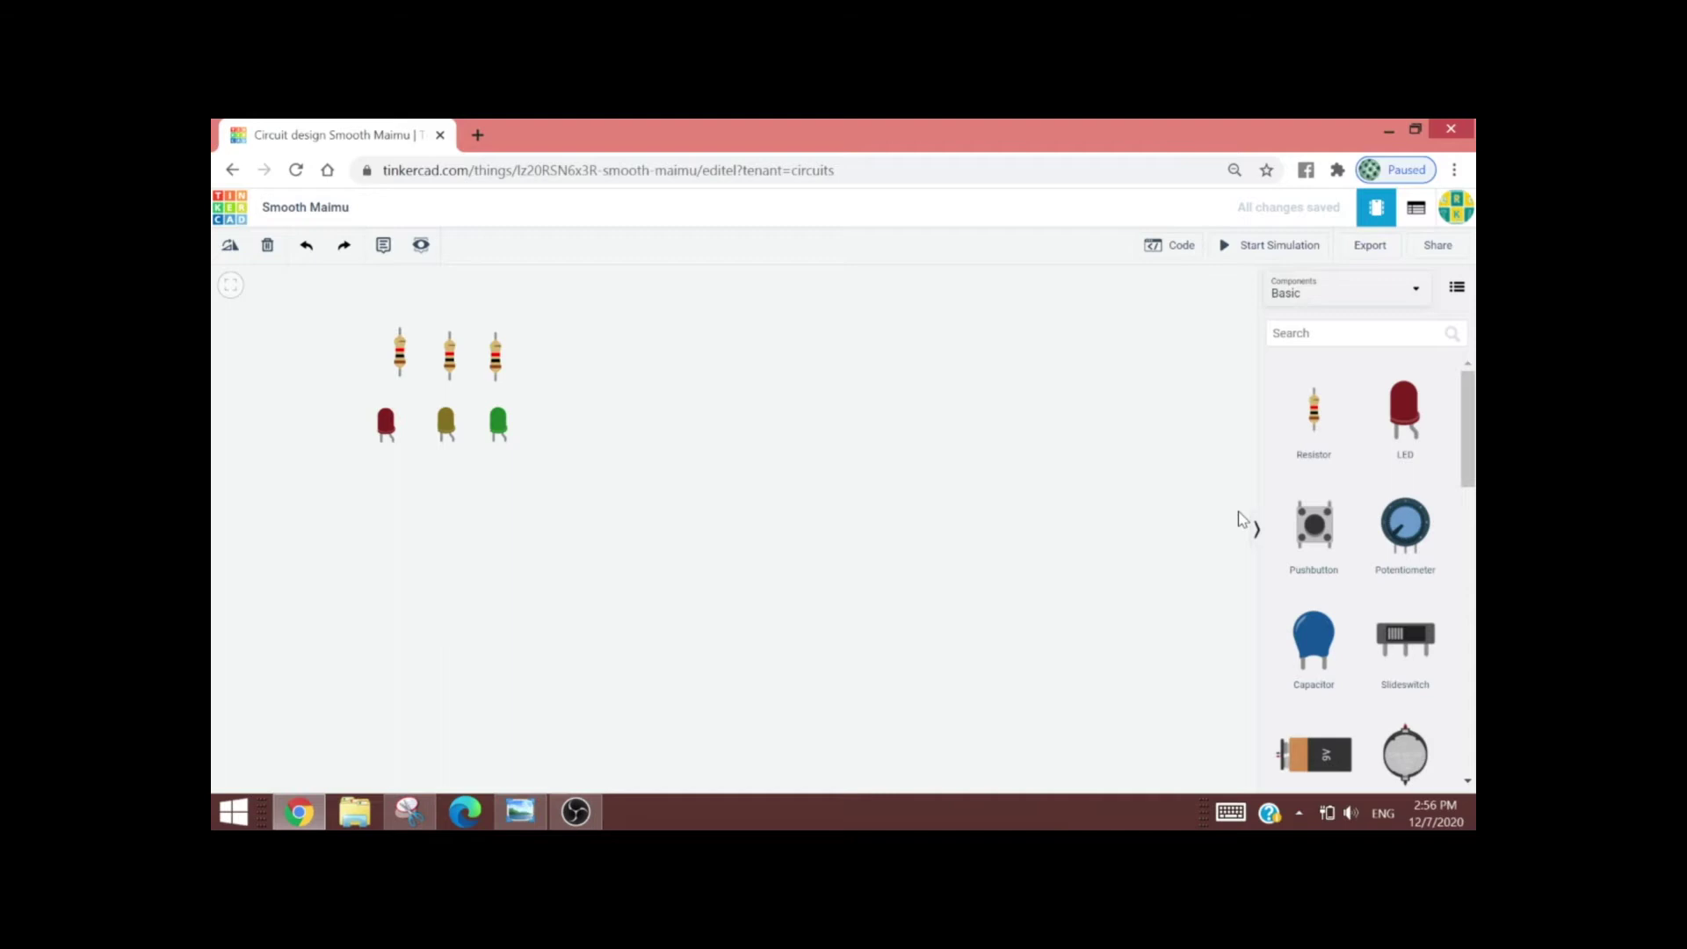
Step: Place an Arduino Uno R3 below the LEDs
scroll(1464, 487, down, 3)
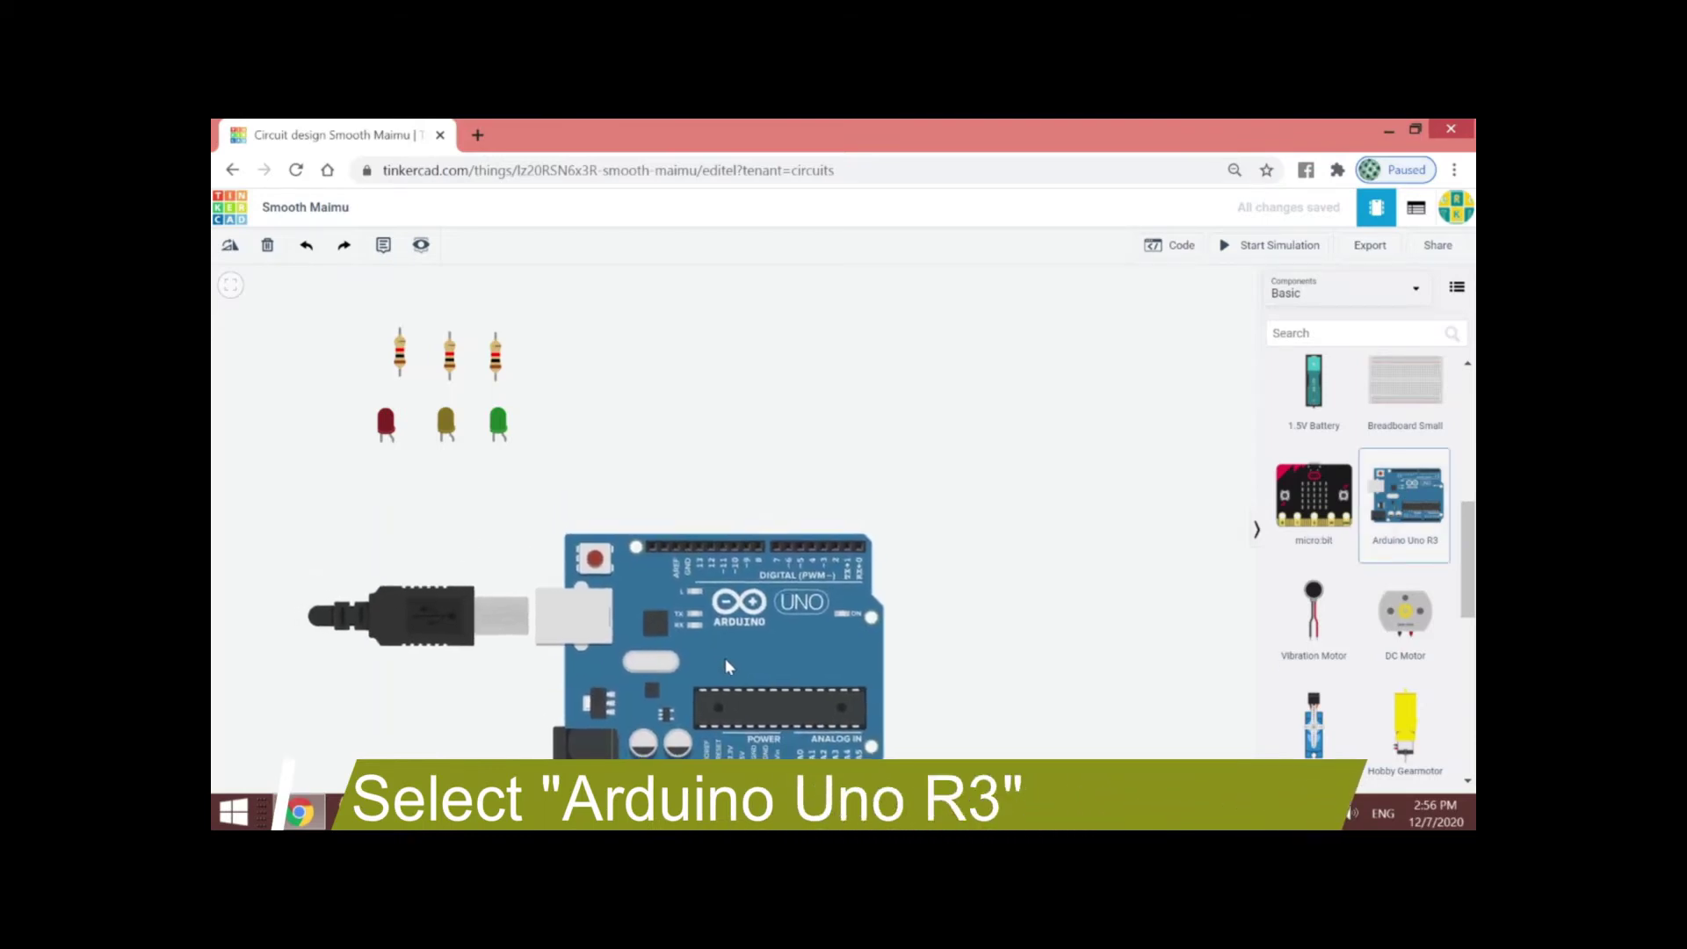
scroll(726, 658, down, 1)
click(726, 646)
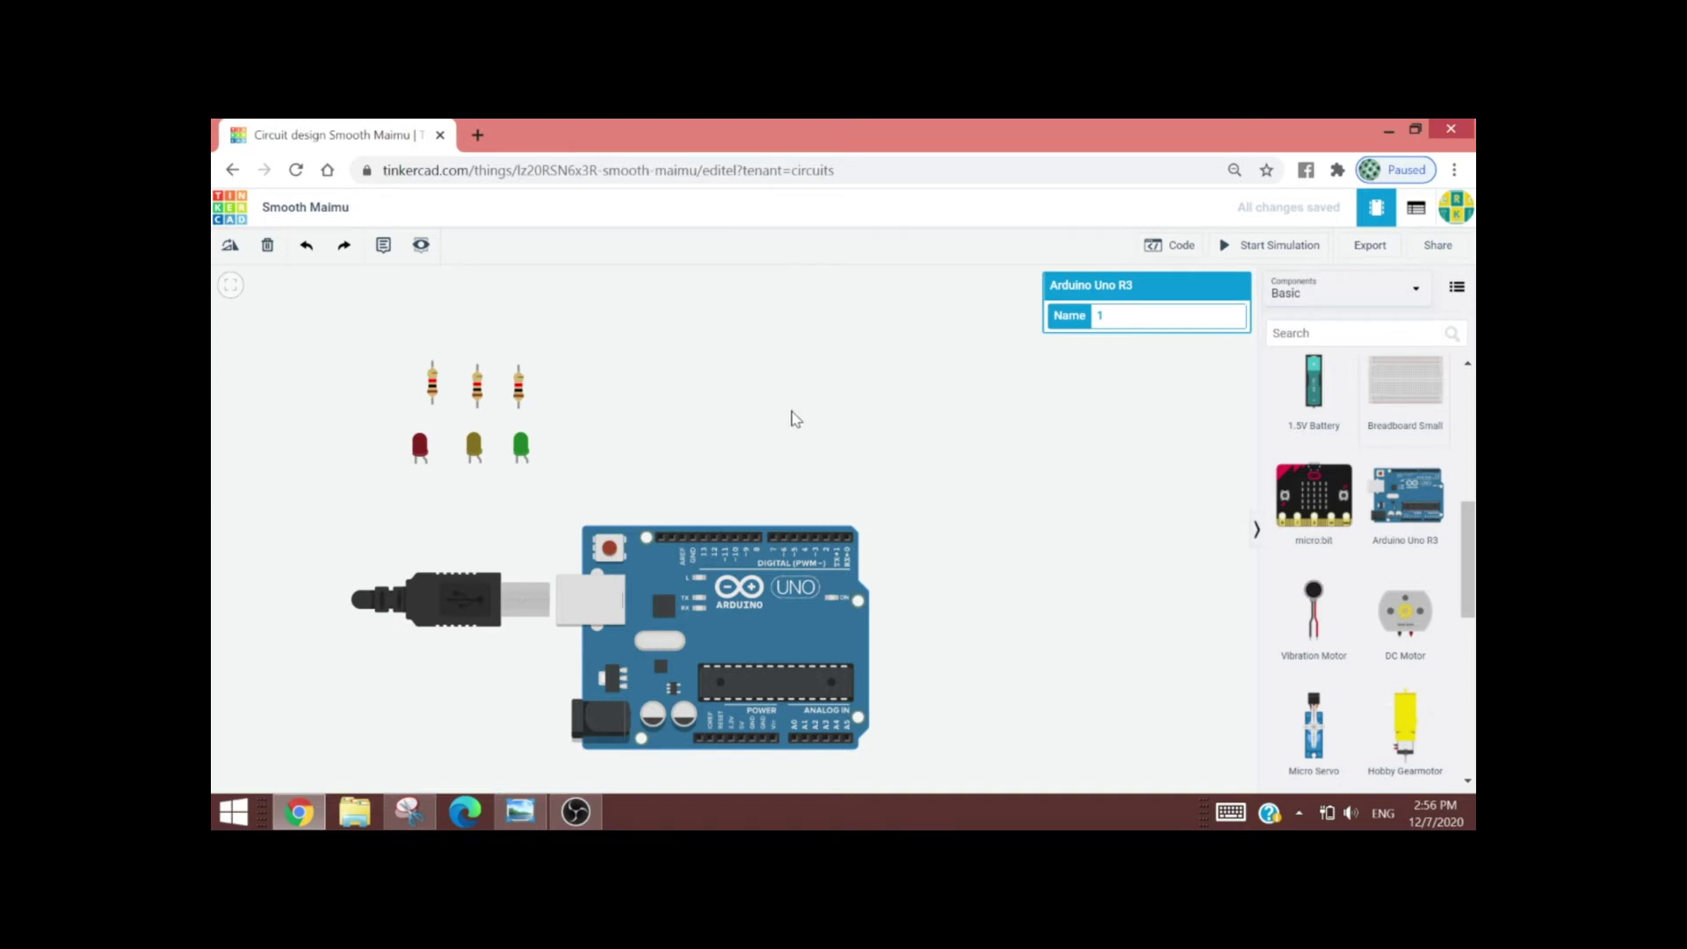
Step: Add a Breadboard Small above the Arduino
click(1405, 386)
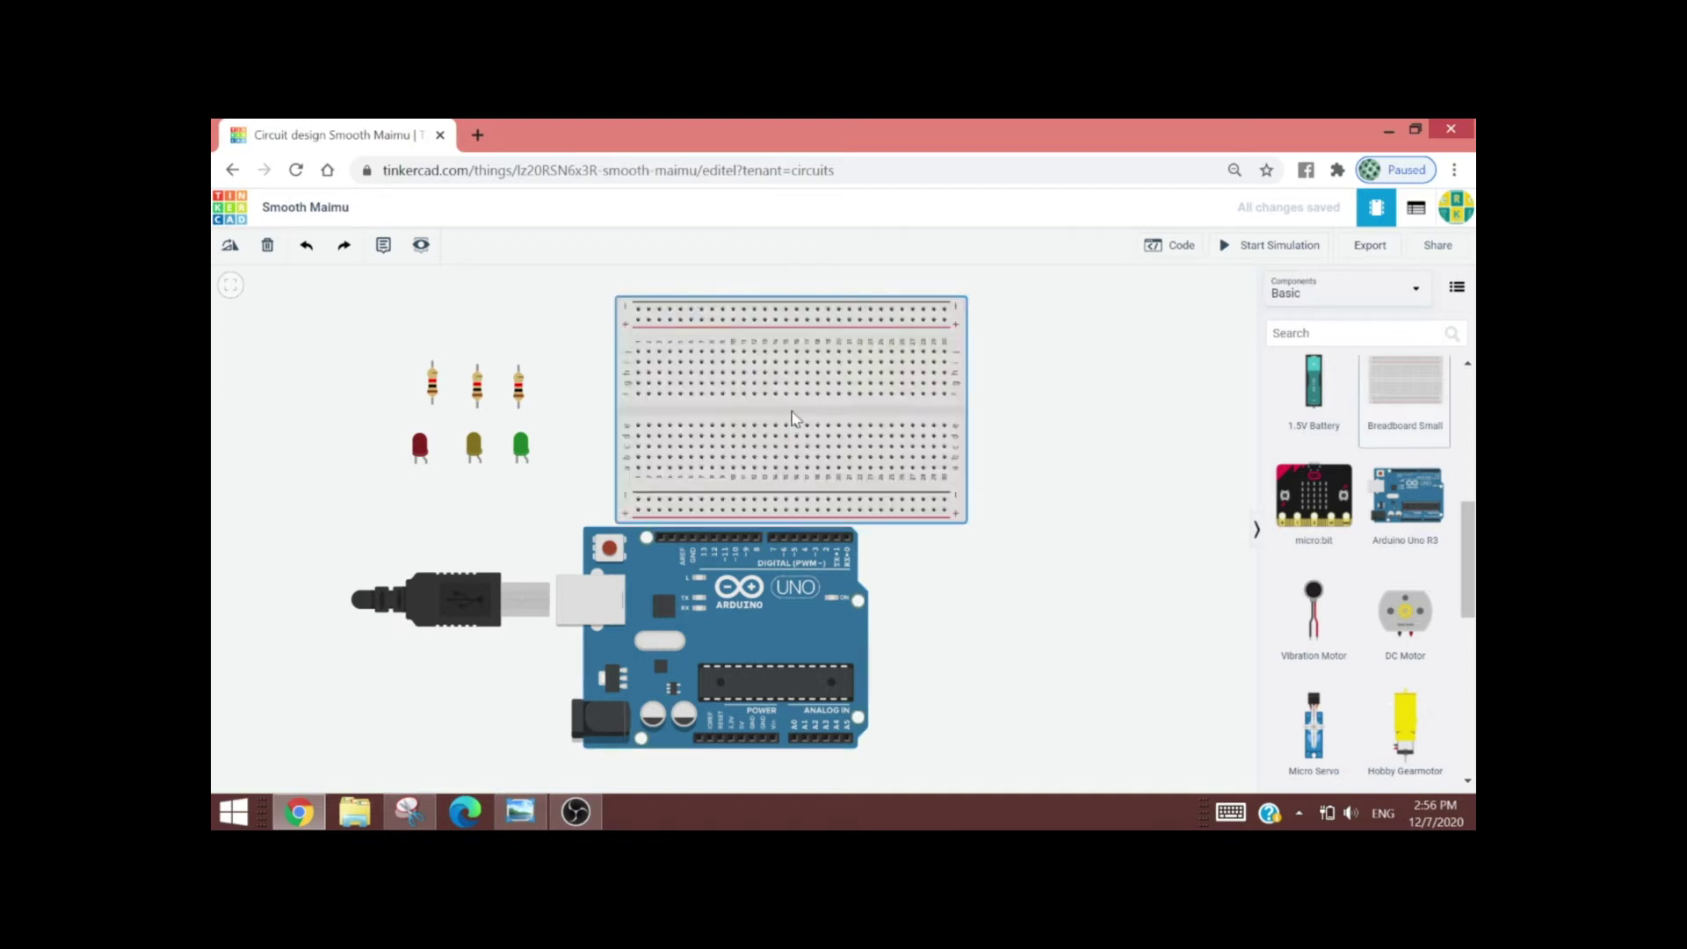
click(745, 406)
click(1079, 420)
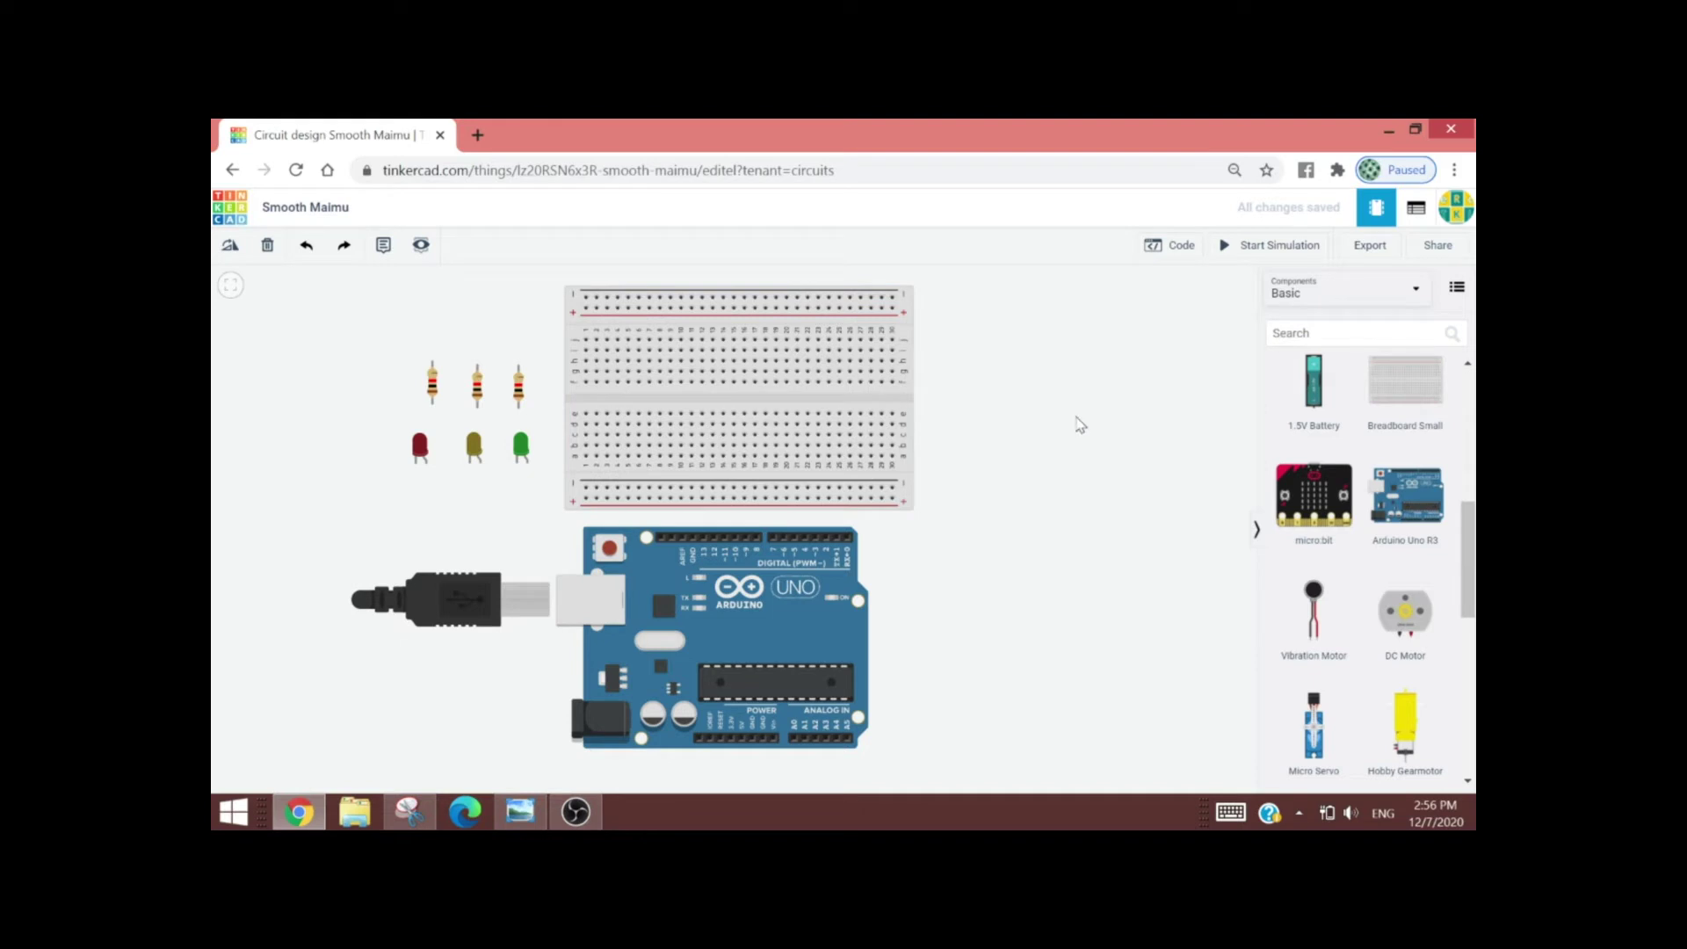
scroll(1045, 476, up, 3)
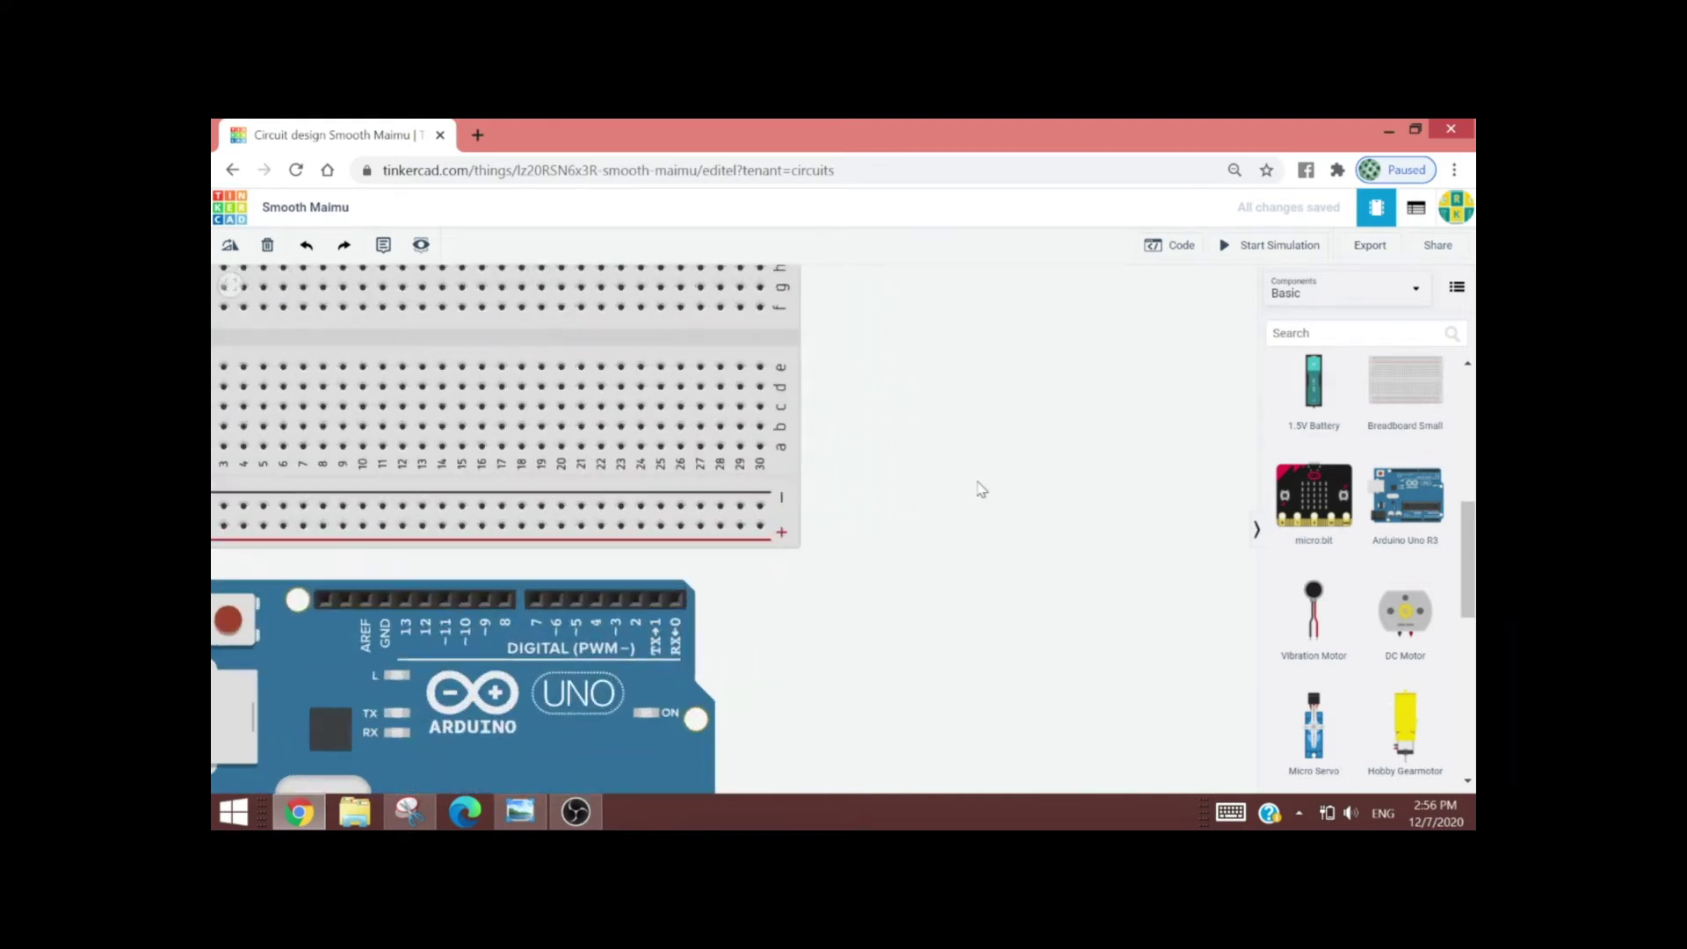
Step: Put the red LED near column 8 with a horizontal resistor beside it in row d
scroll(1060, 613, up, 2)
drag(1105, 559, 1229, 663)
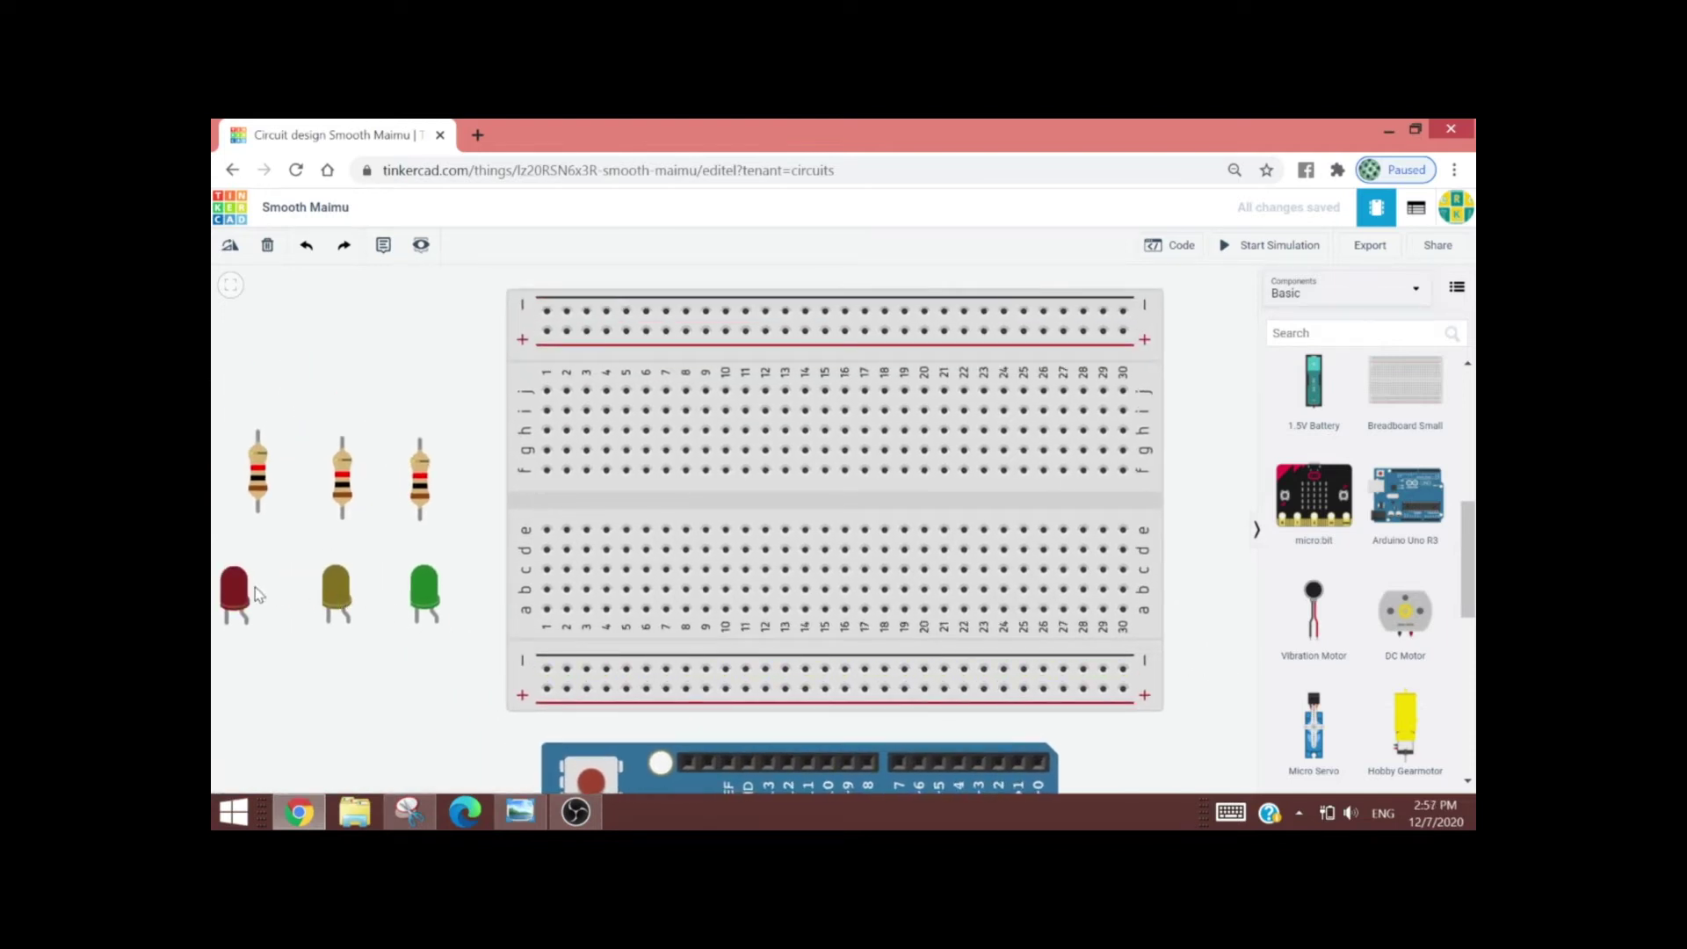
drag(233, 591, 728, 501)
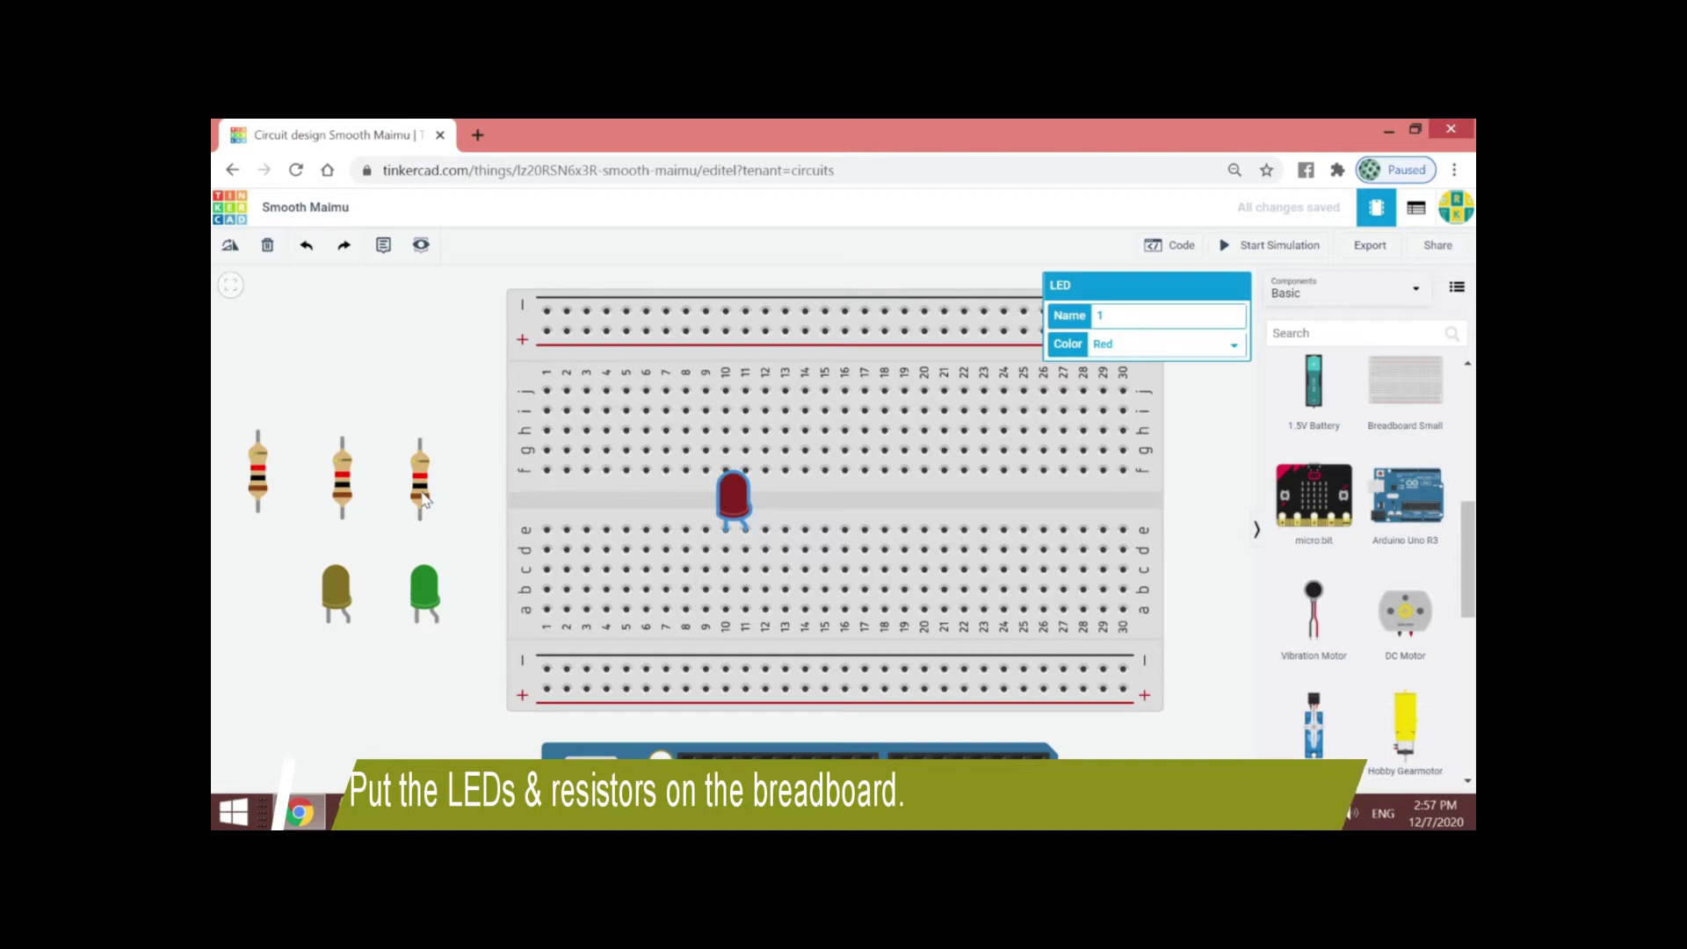
drag(423, 499, 728, 613)
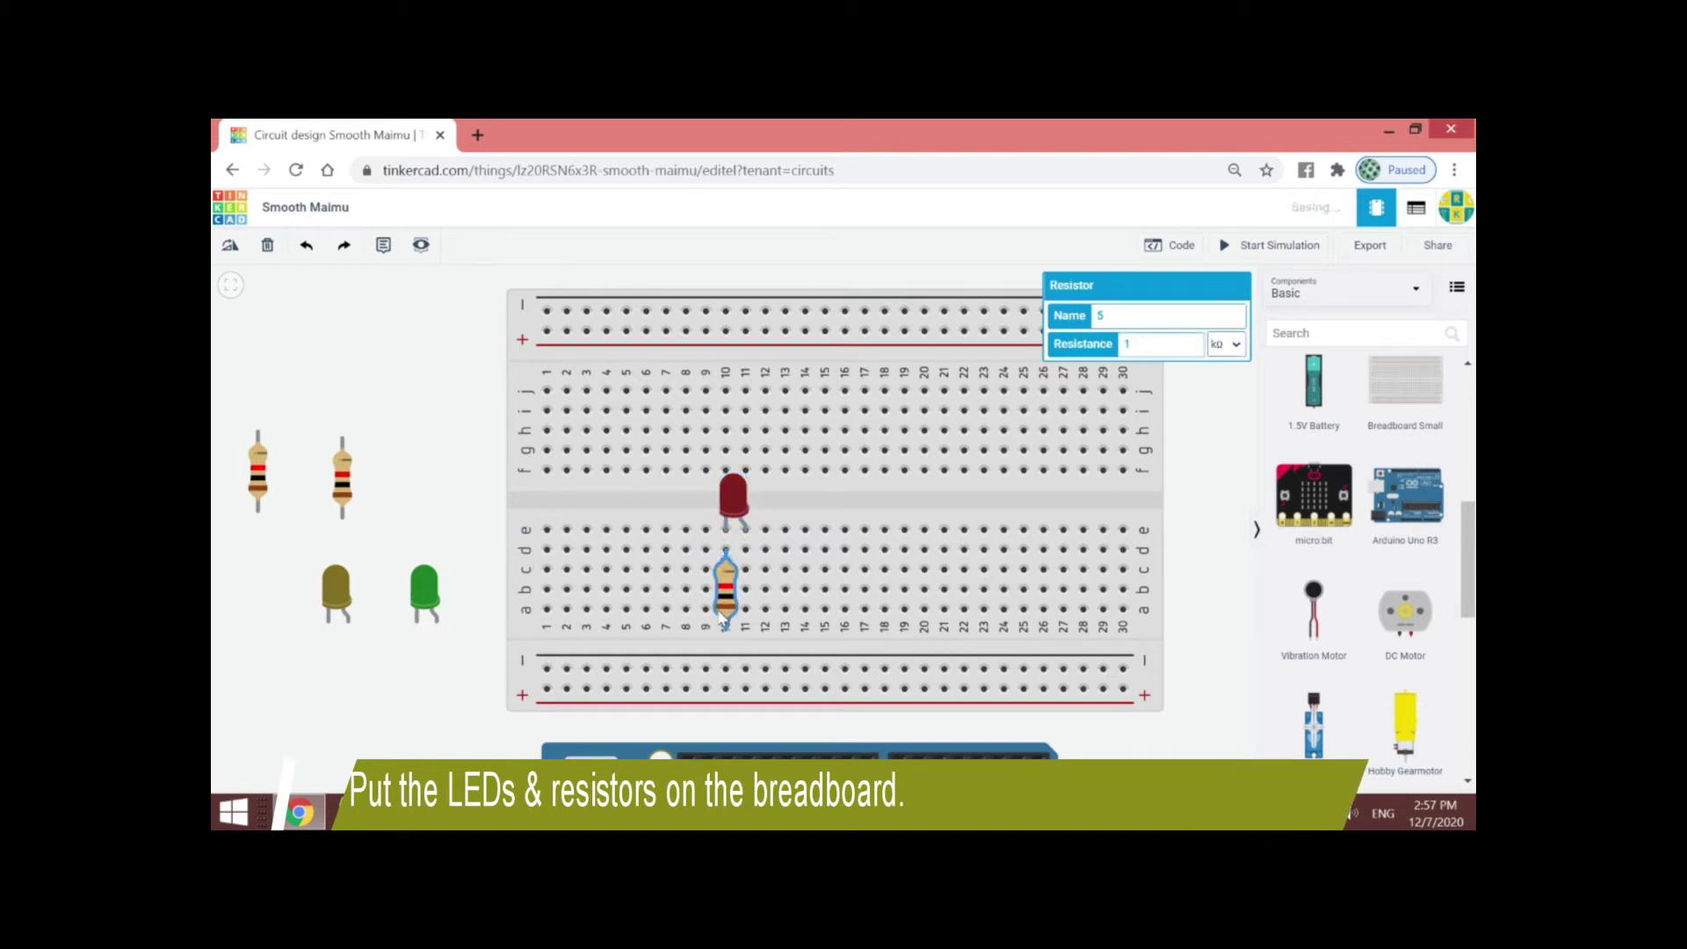
click(231, 248)
click(231, 249)
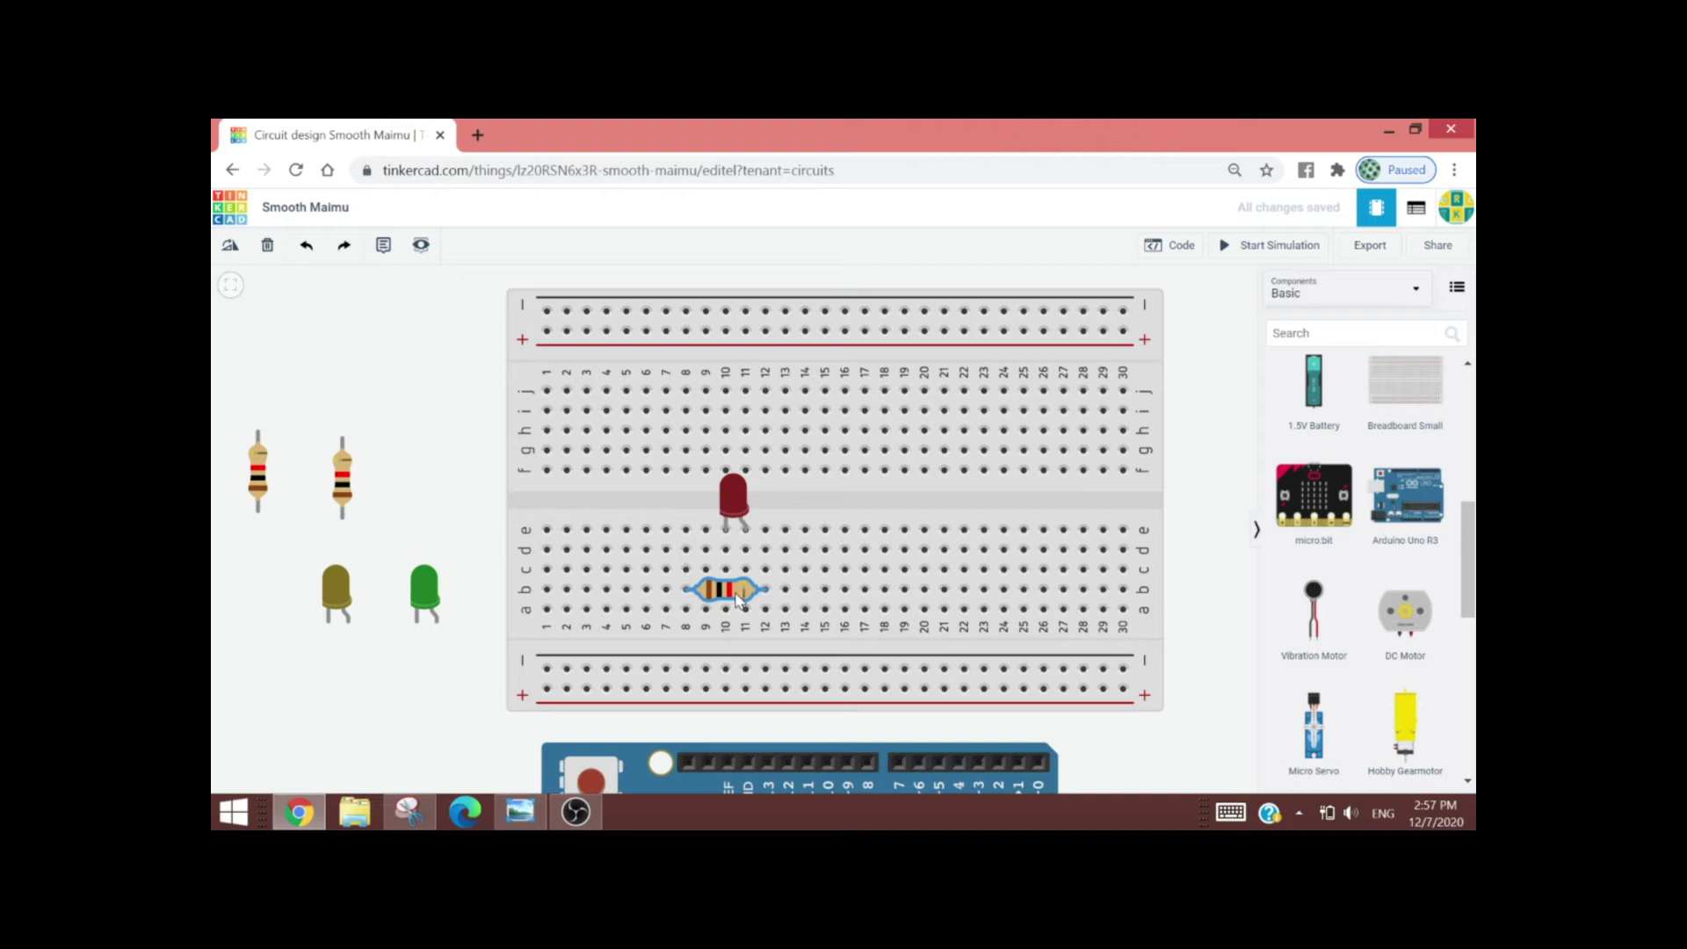
drag(736, 600, 797, 567)
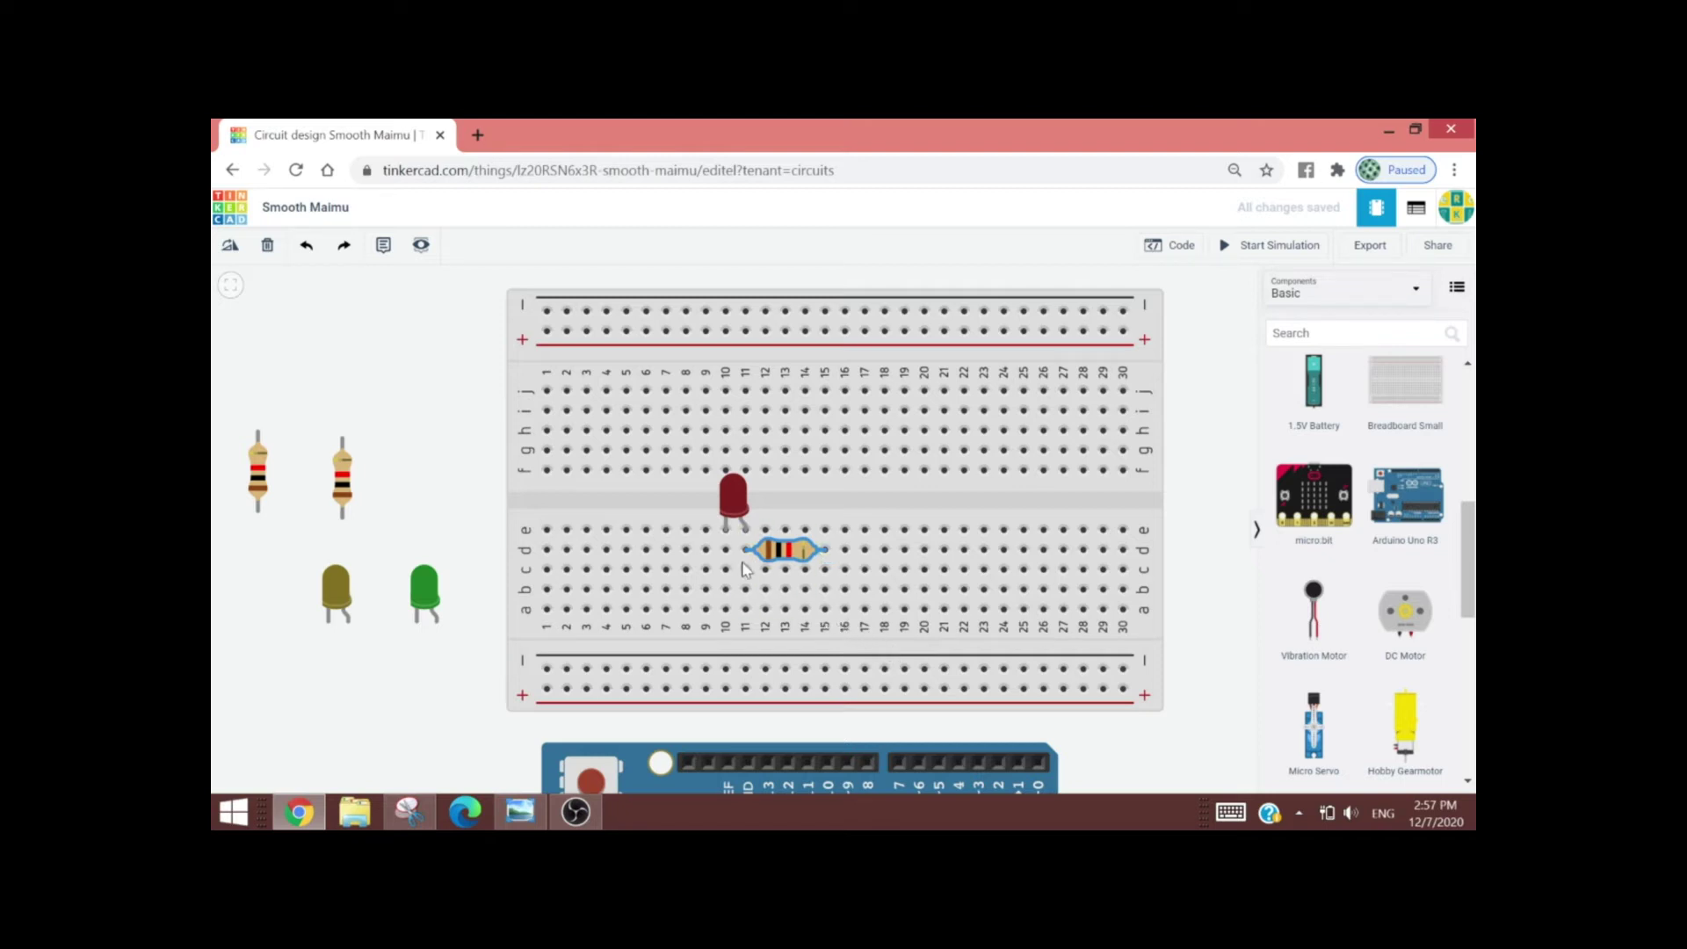
Step: Shift the breadboard left and put the yellow LED near column 18 with a horizontal row-d resistor
click(713, 590)
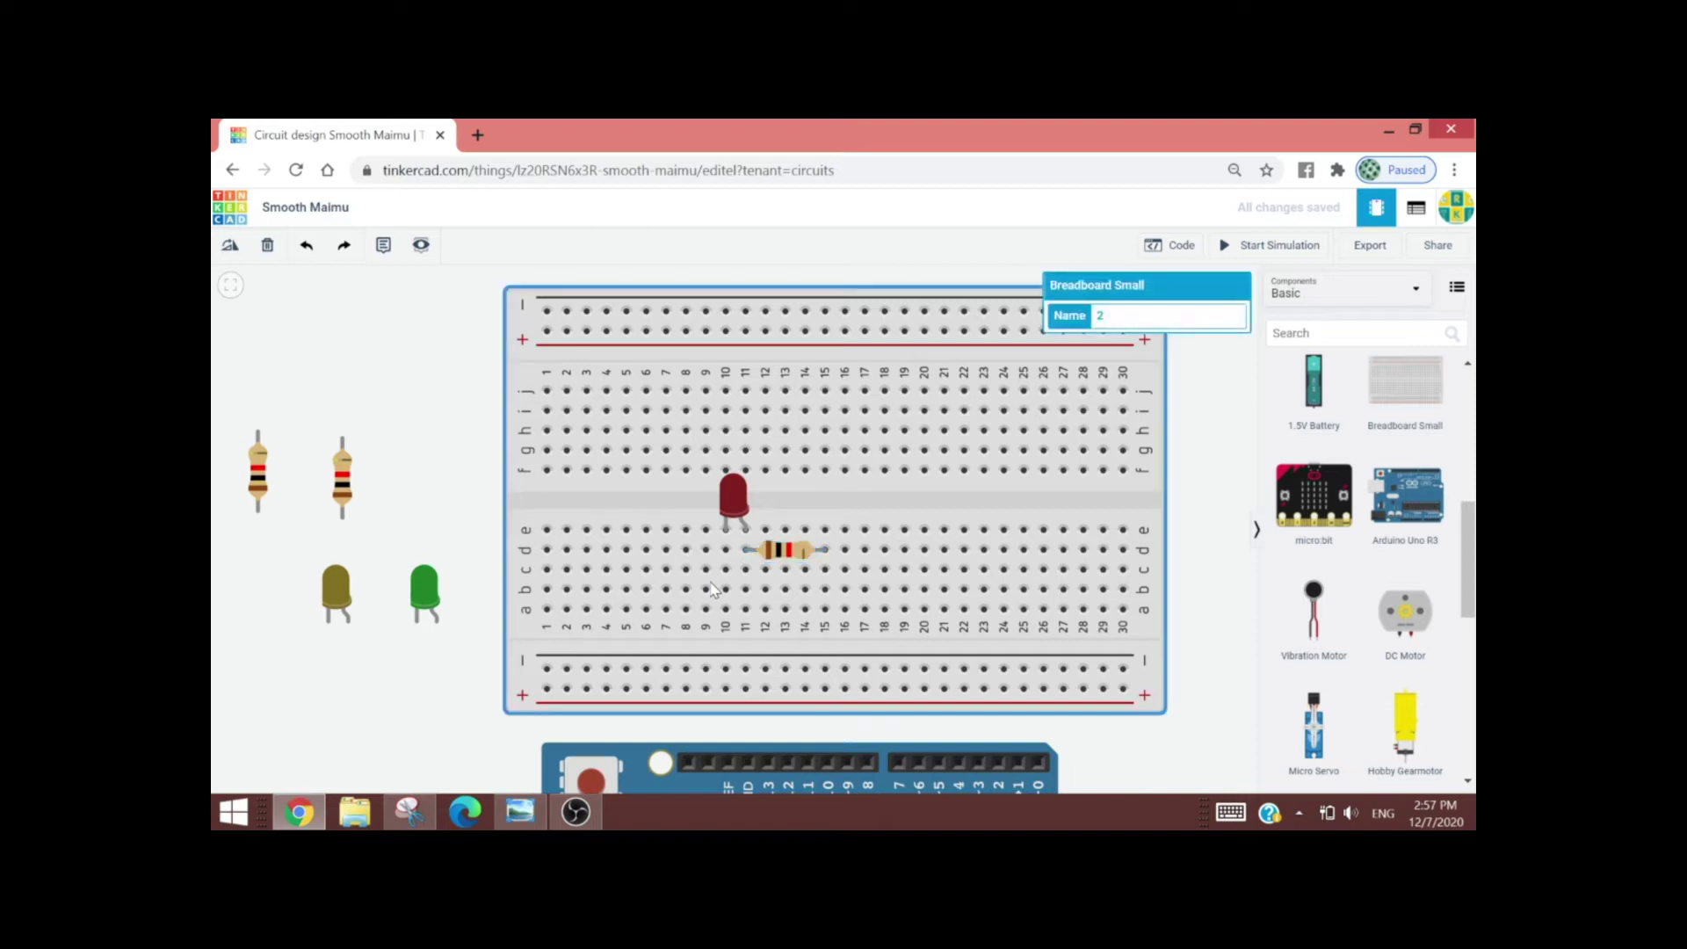
drag(679, 508, 580, 551)
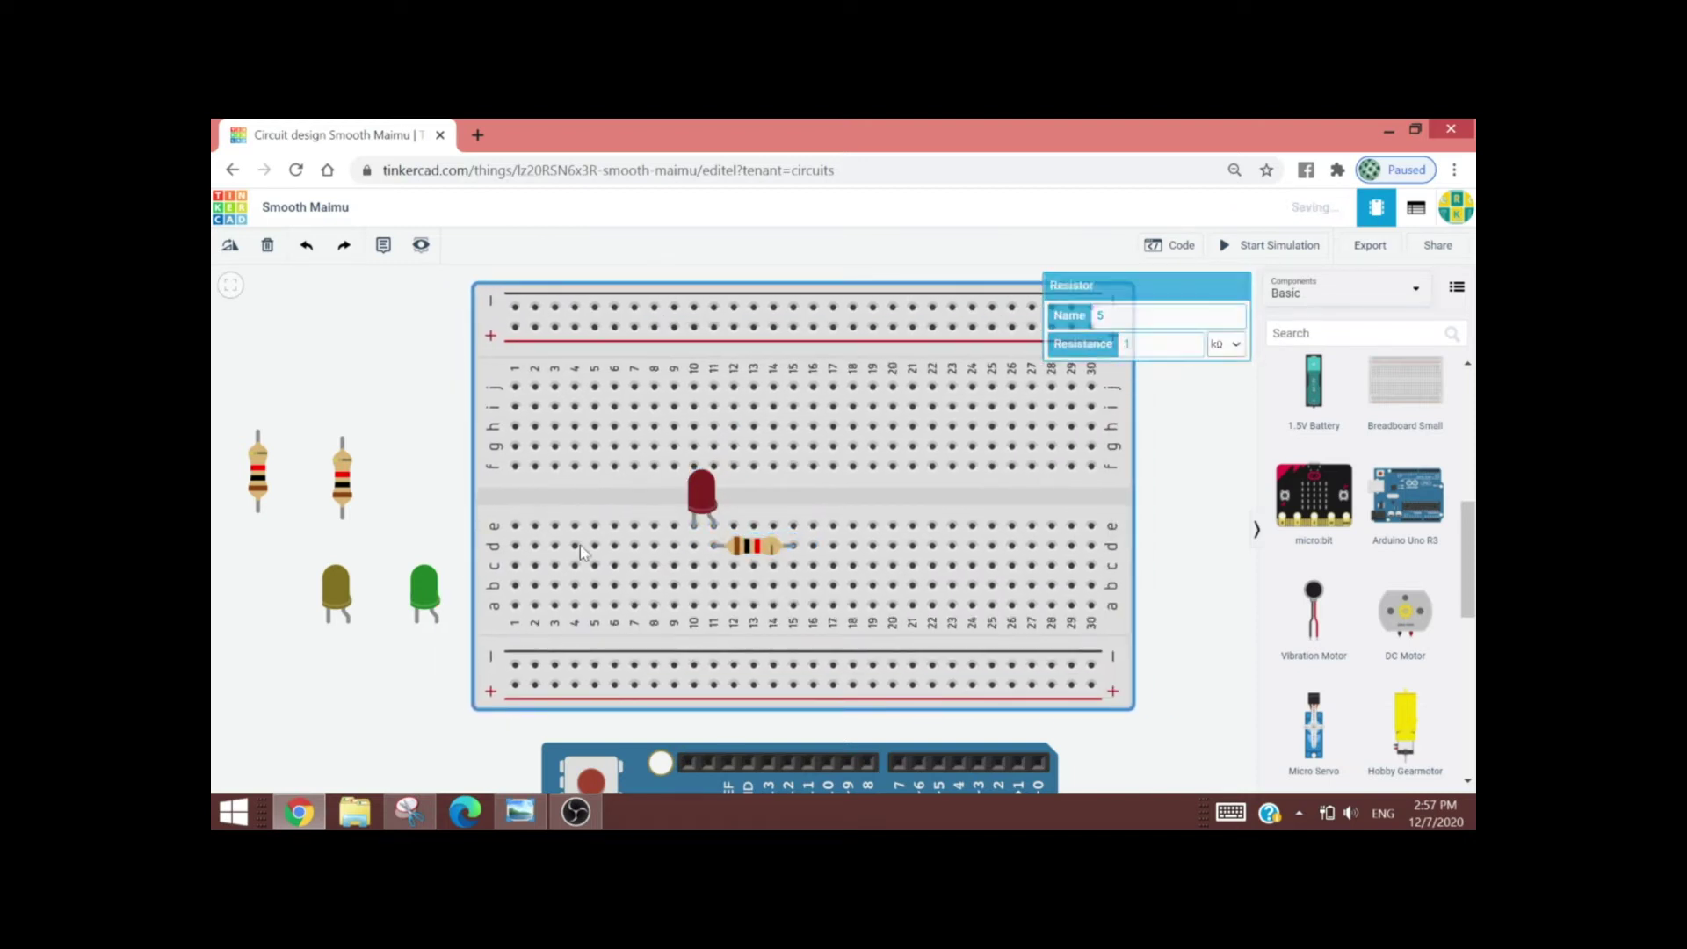
click(430, 595)
click(344, 595)
drag(344, 599, 879, 511)
drag(342, 478, 916, 546)
click(230, 250)
drag(425, 590, 1006, 519)
Step: Place the green LED and its horizontal resistor in row d on the breadboard
drag(257, 470, 1051, 545)
click(231, 248)
drag(999, 466, 905, 428)
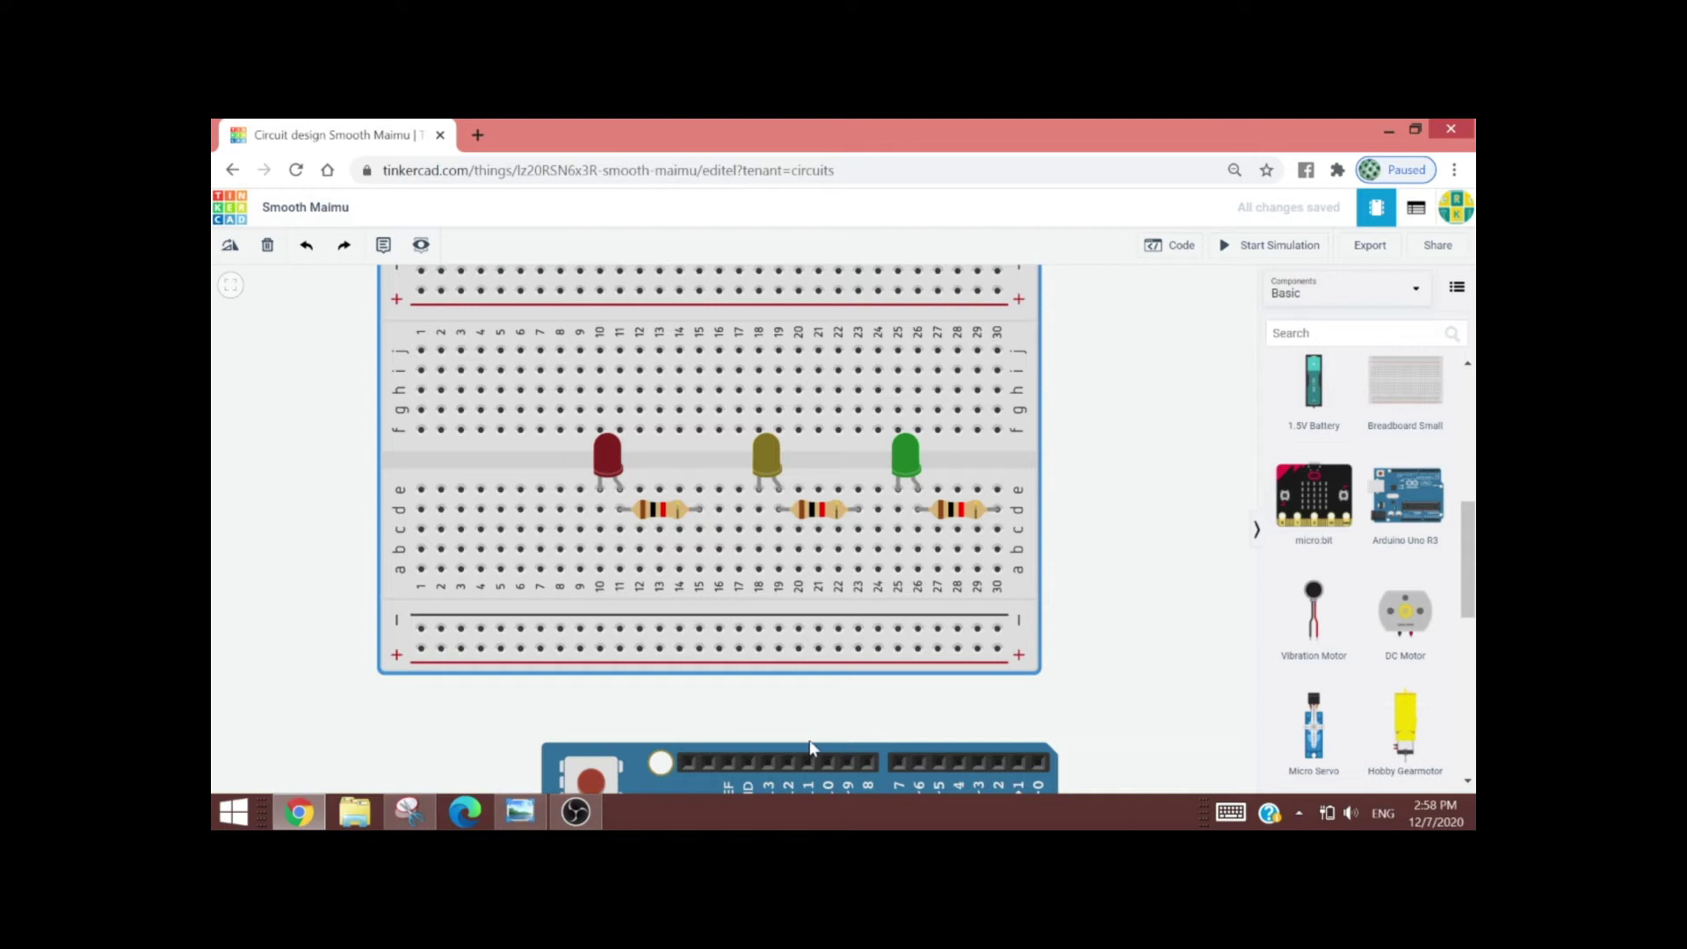
Step: Move the Arduino under the breadboard and run a red wire from hole a15 to pin 13
drag(825, 758, 726, 697)
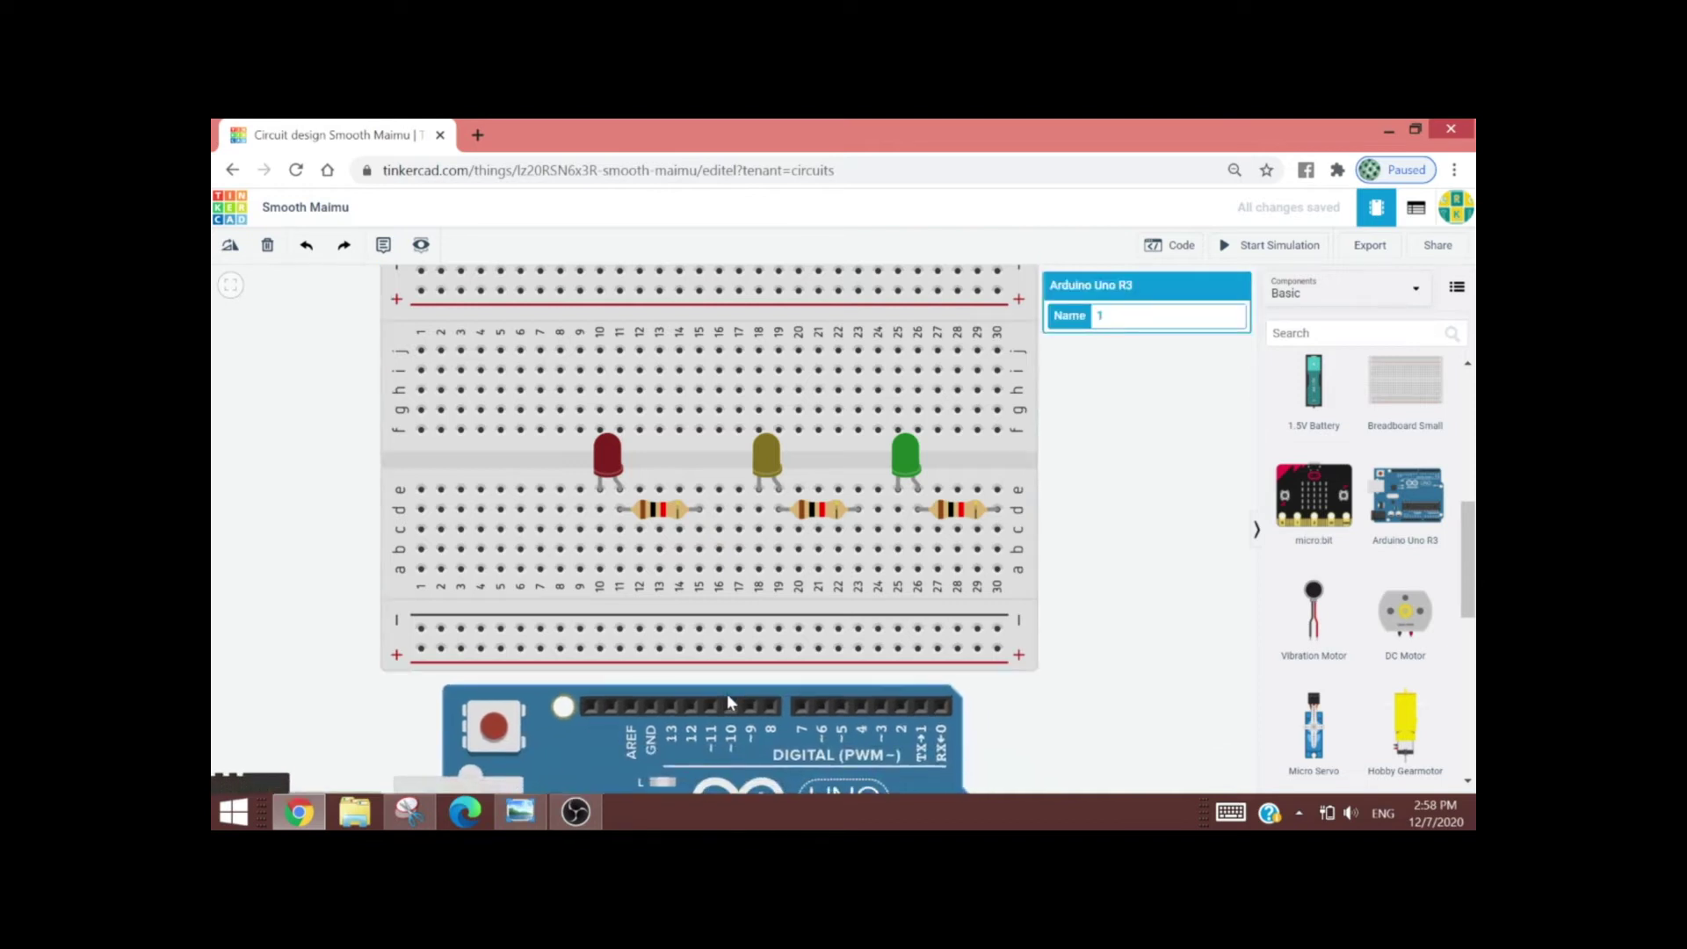
drag(728, 697, 687, 686)
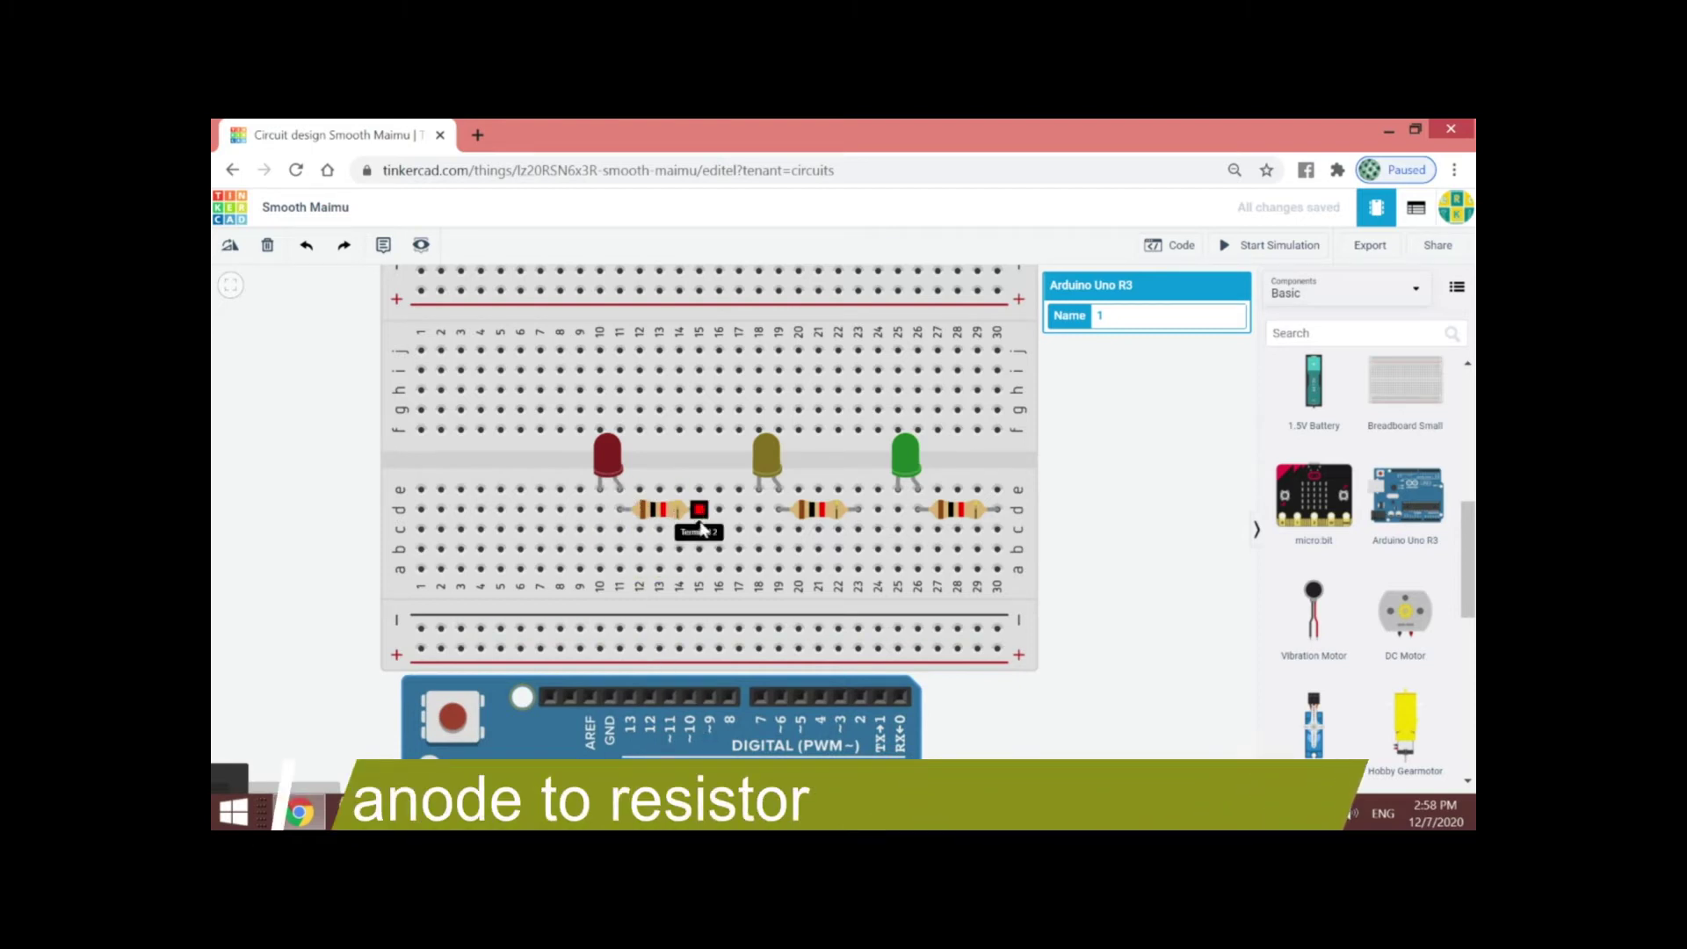
click(700, 572)
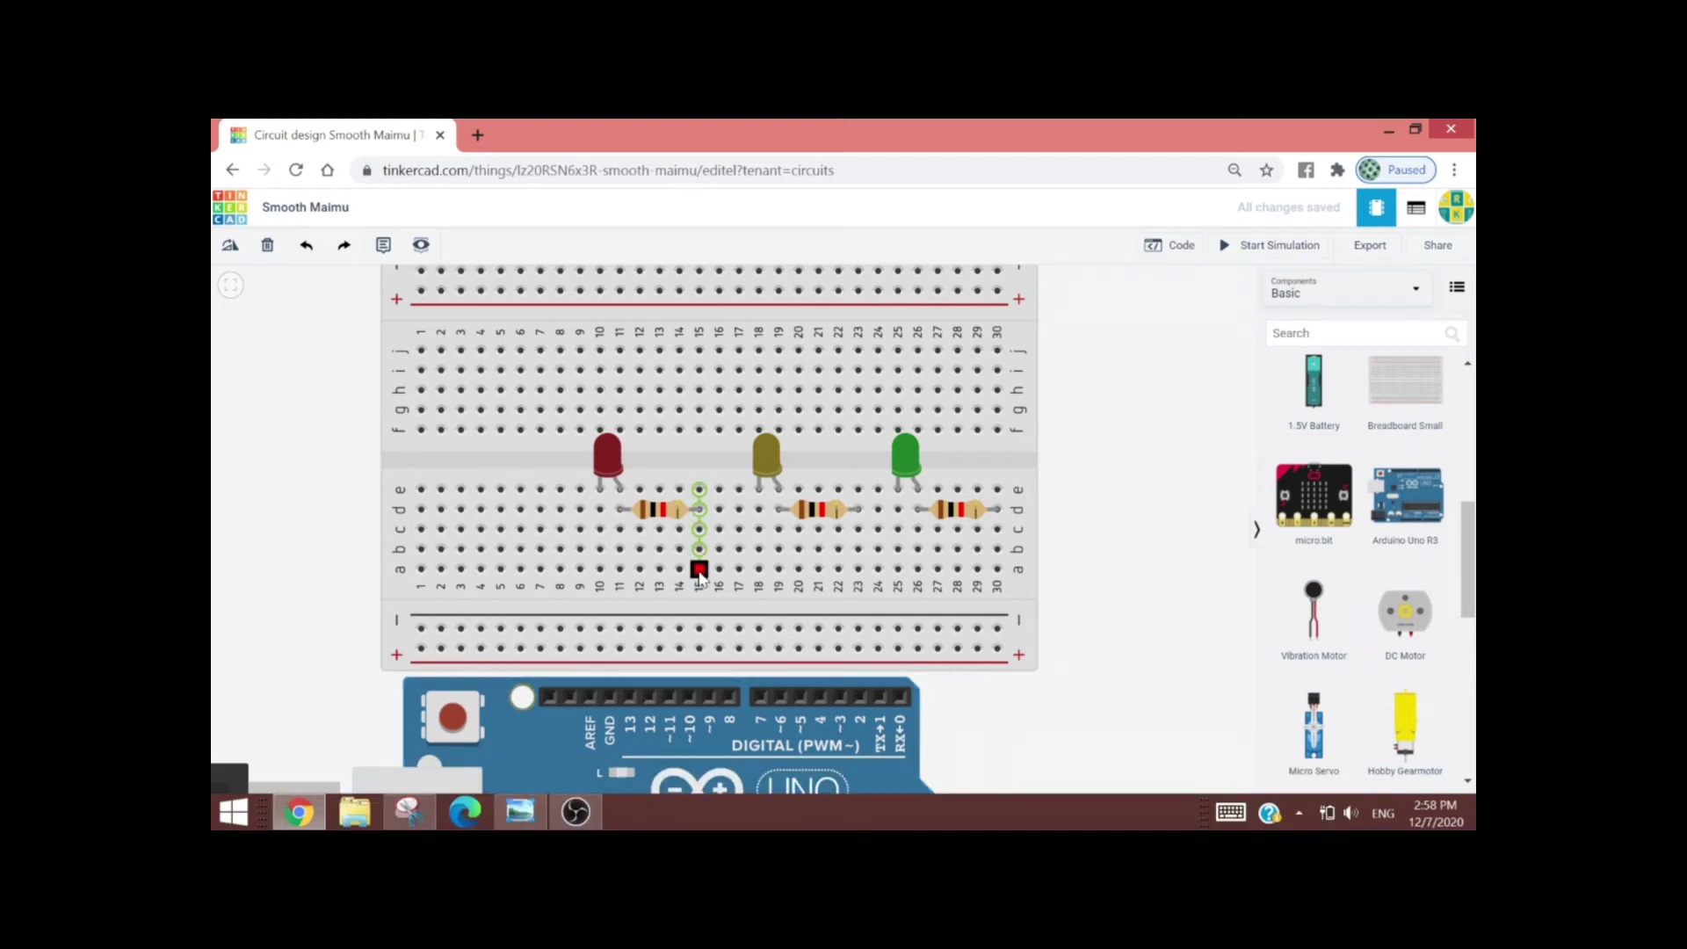
click(699, 572)
click(699, 607)
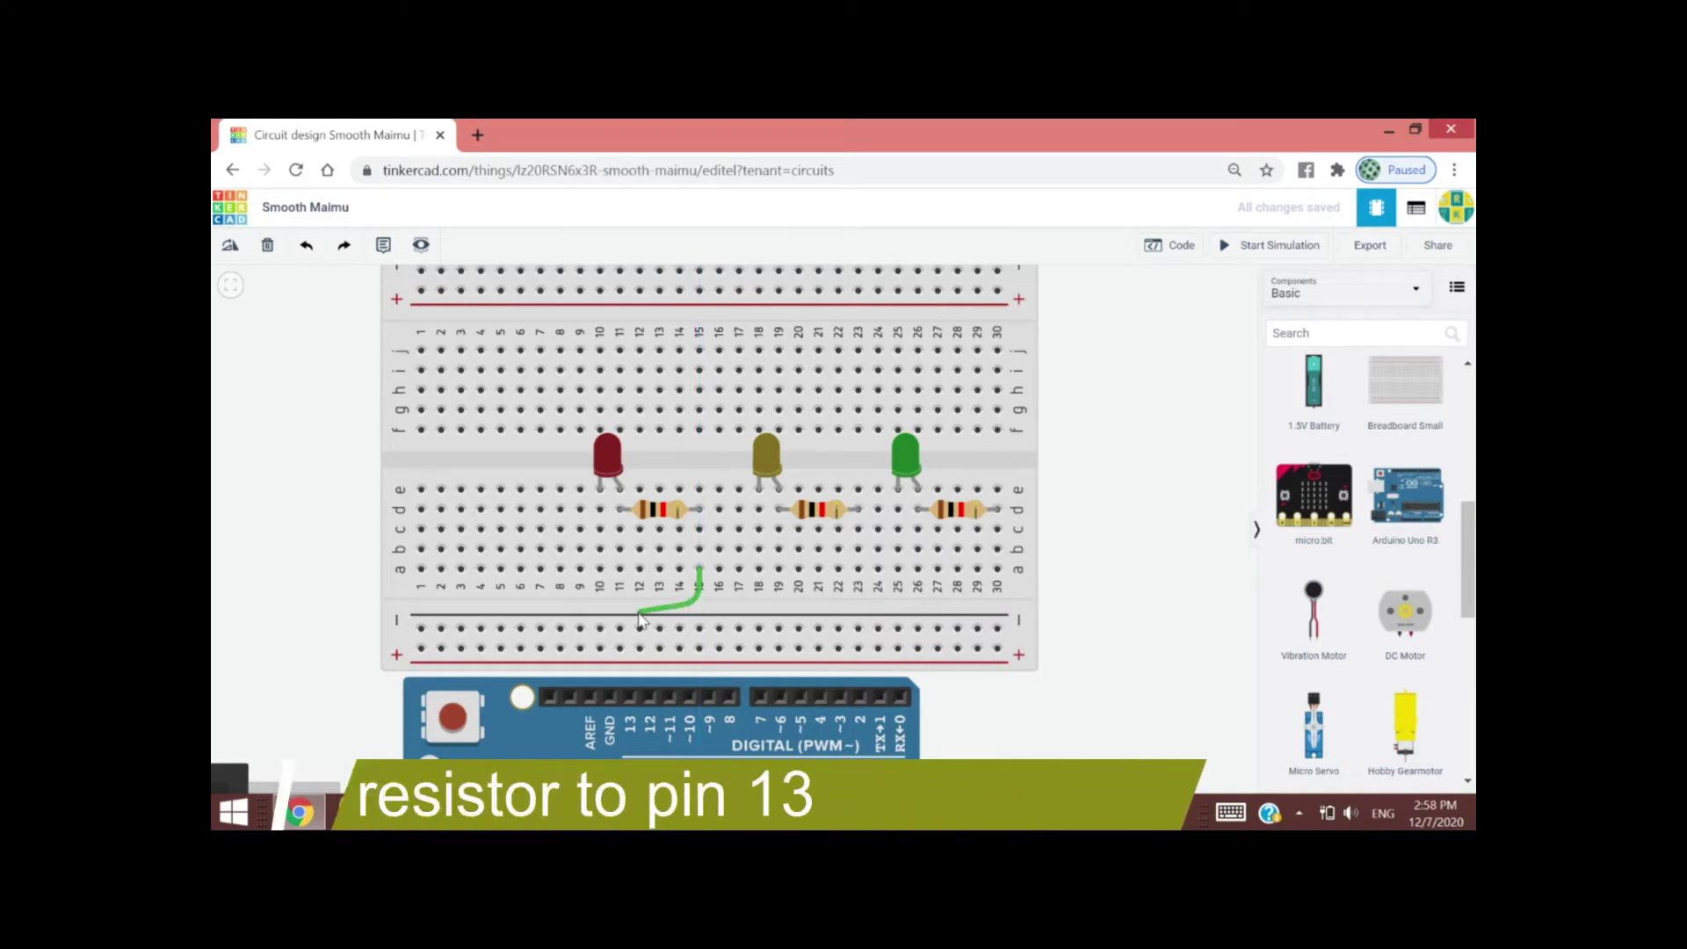
click(634, 609)
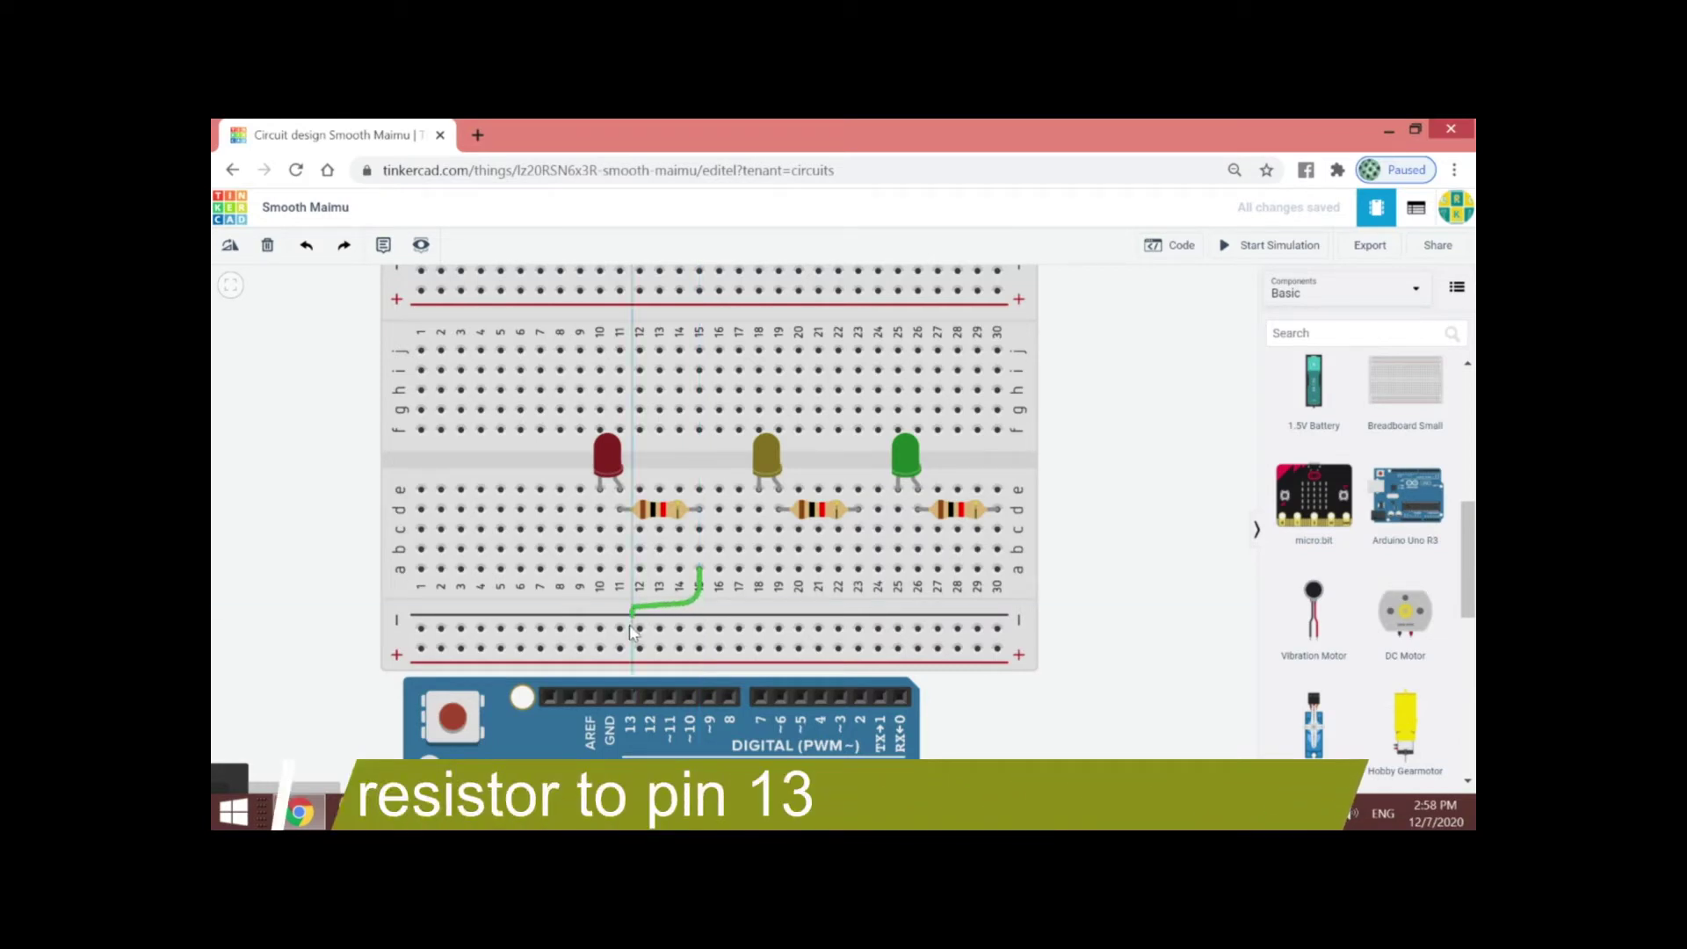
click(629, 694)
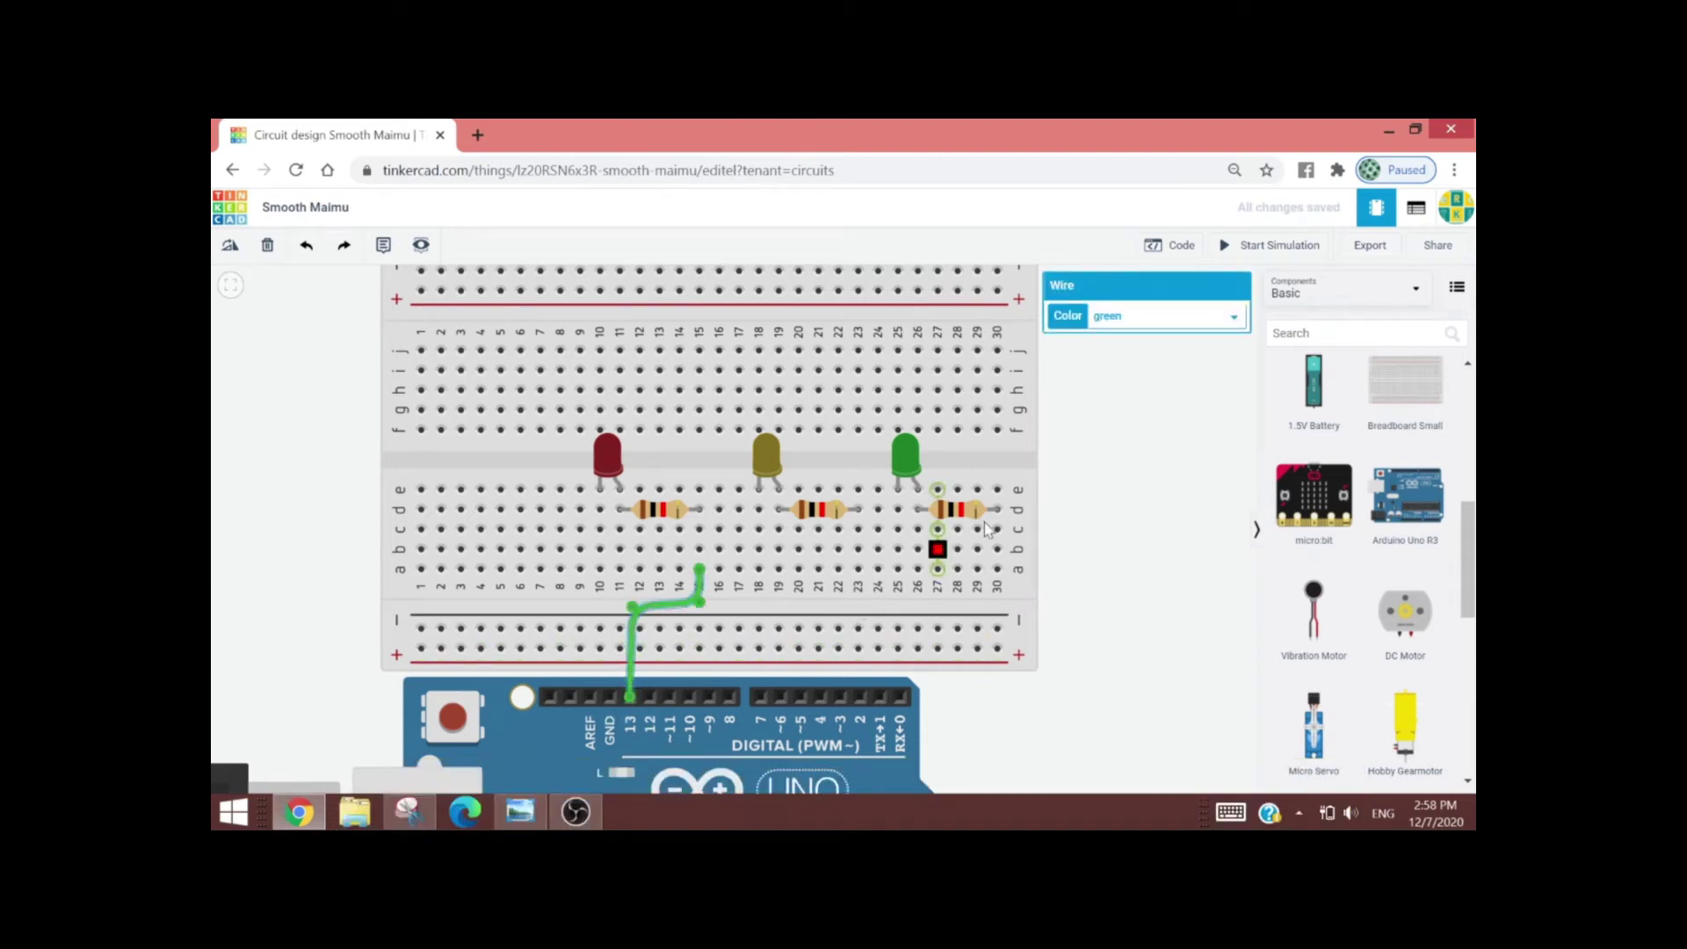
click(1168, 325)
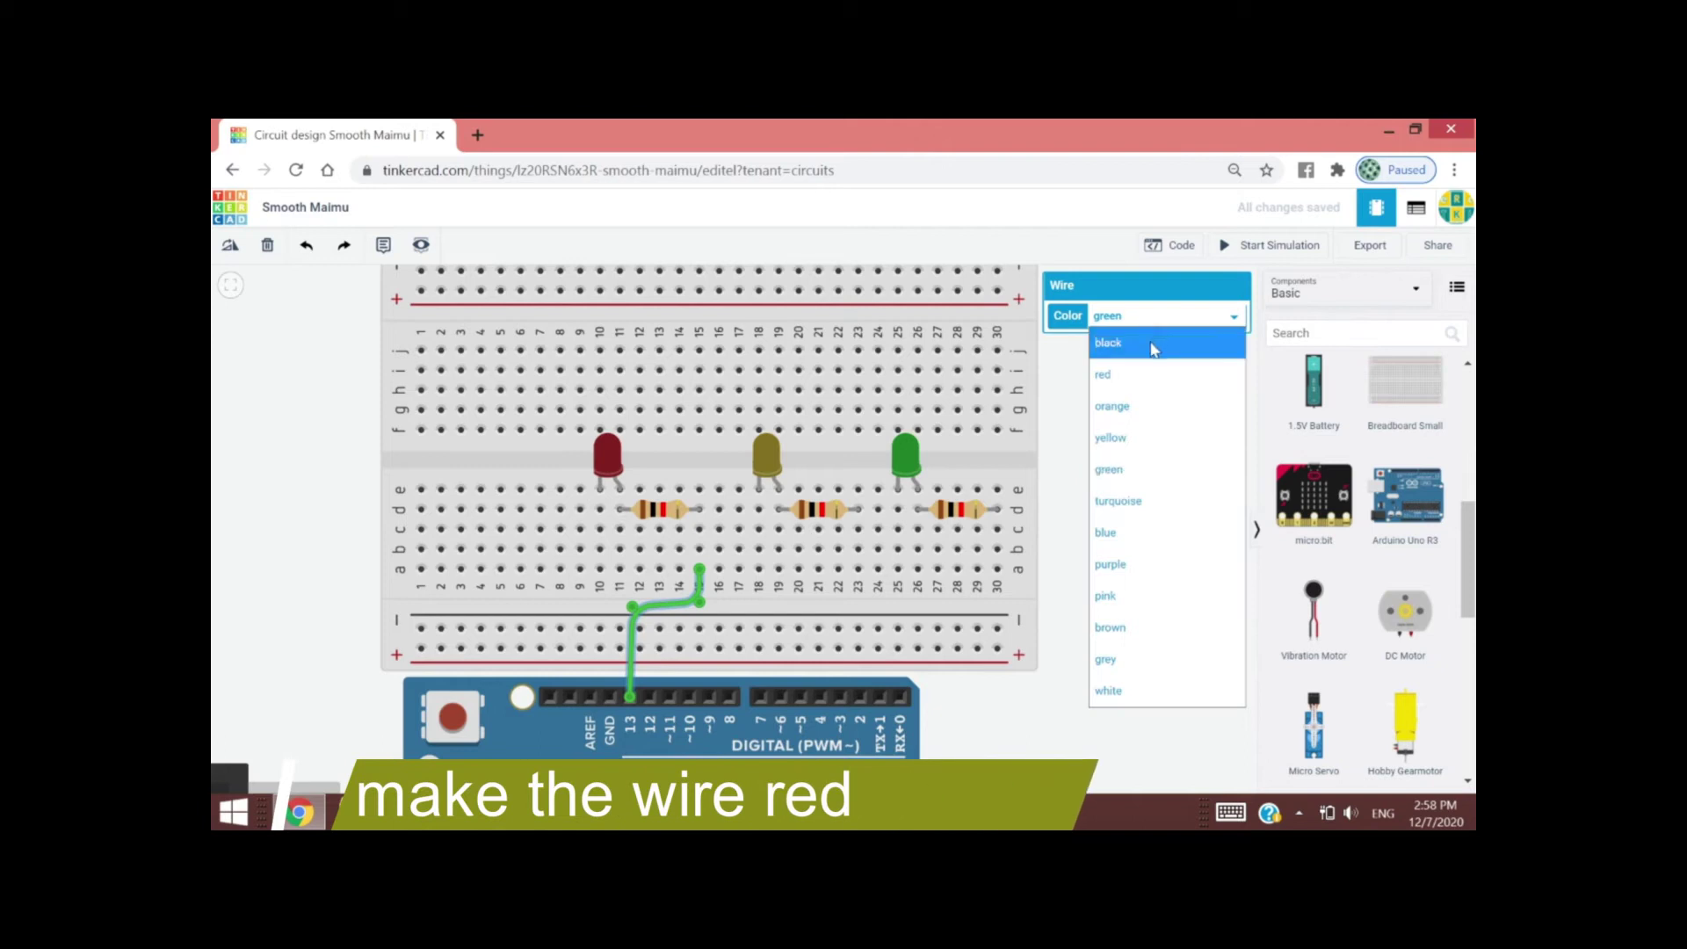
click(1125, 376)
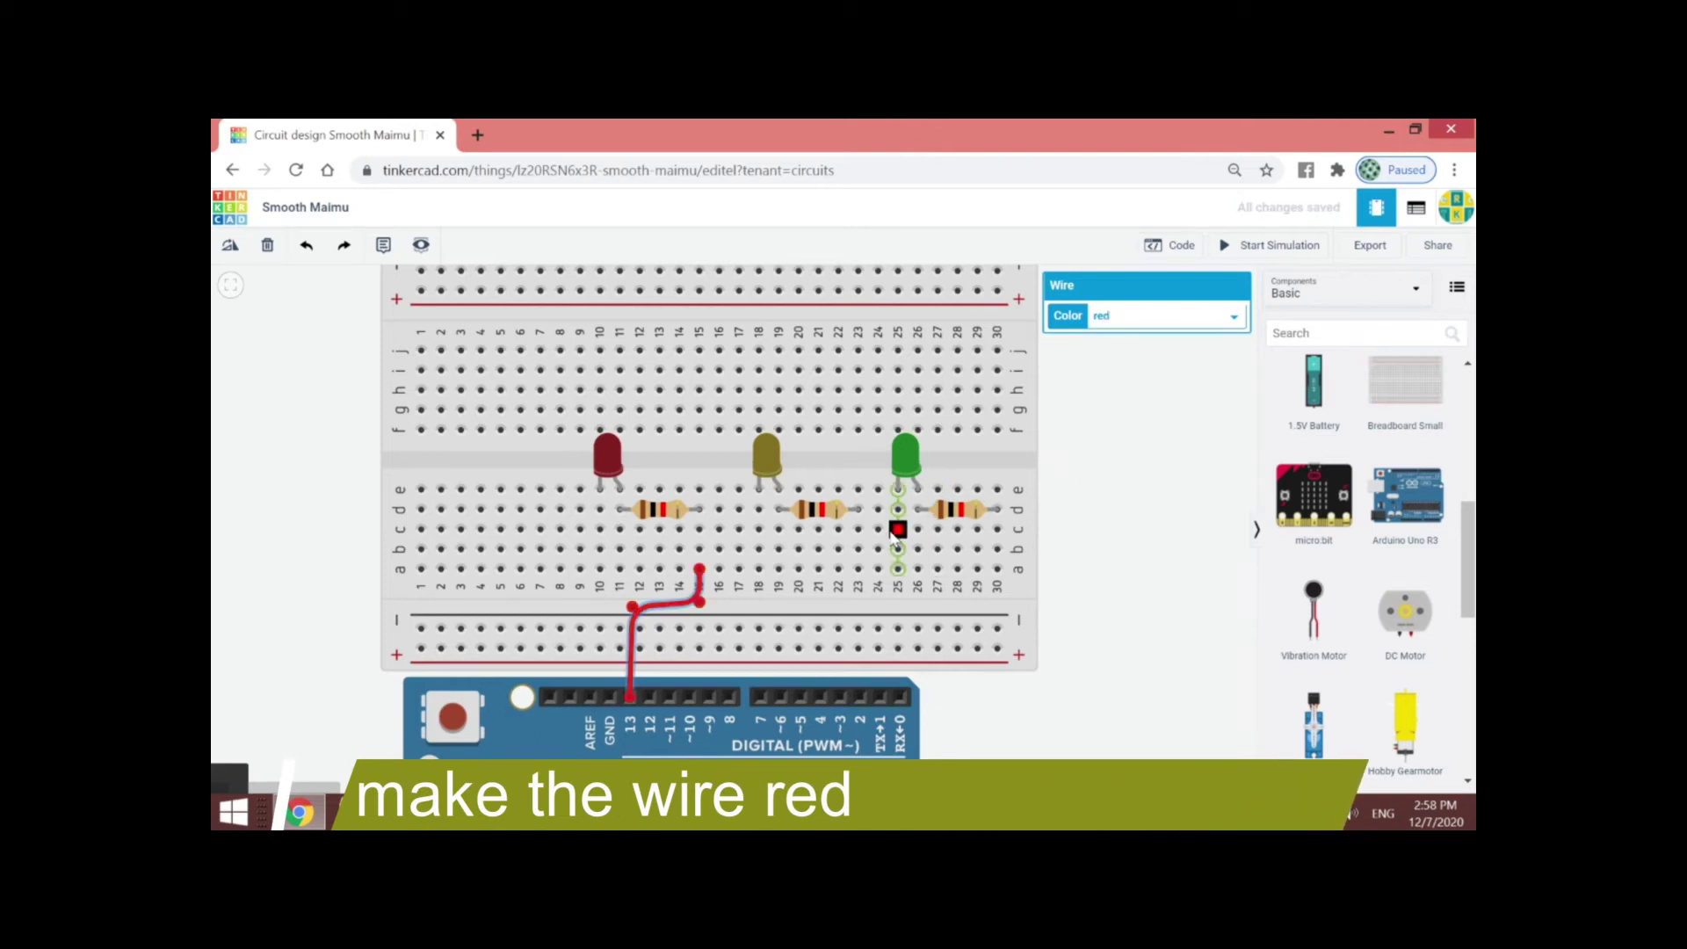
Step: Wire hole a23 by the yellow LED's resistor to Arduino pin 12
click(857, 570)
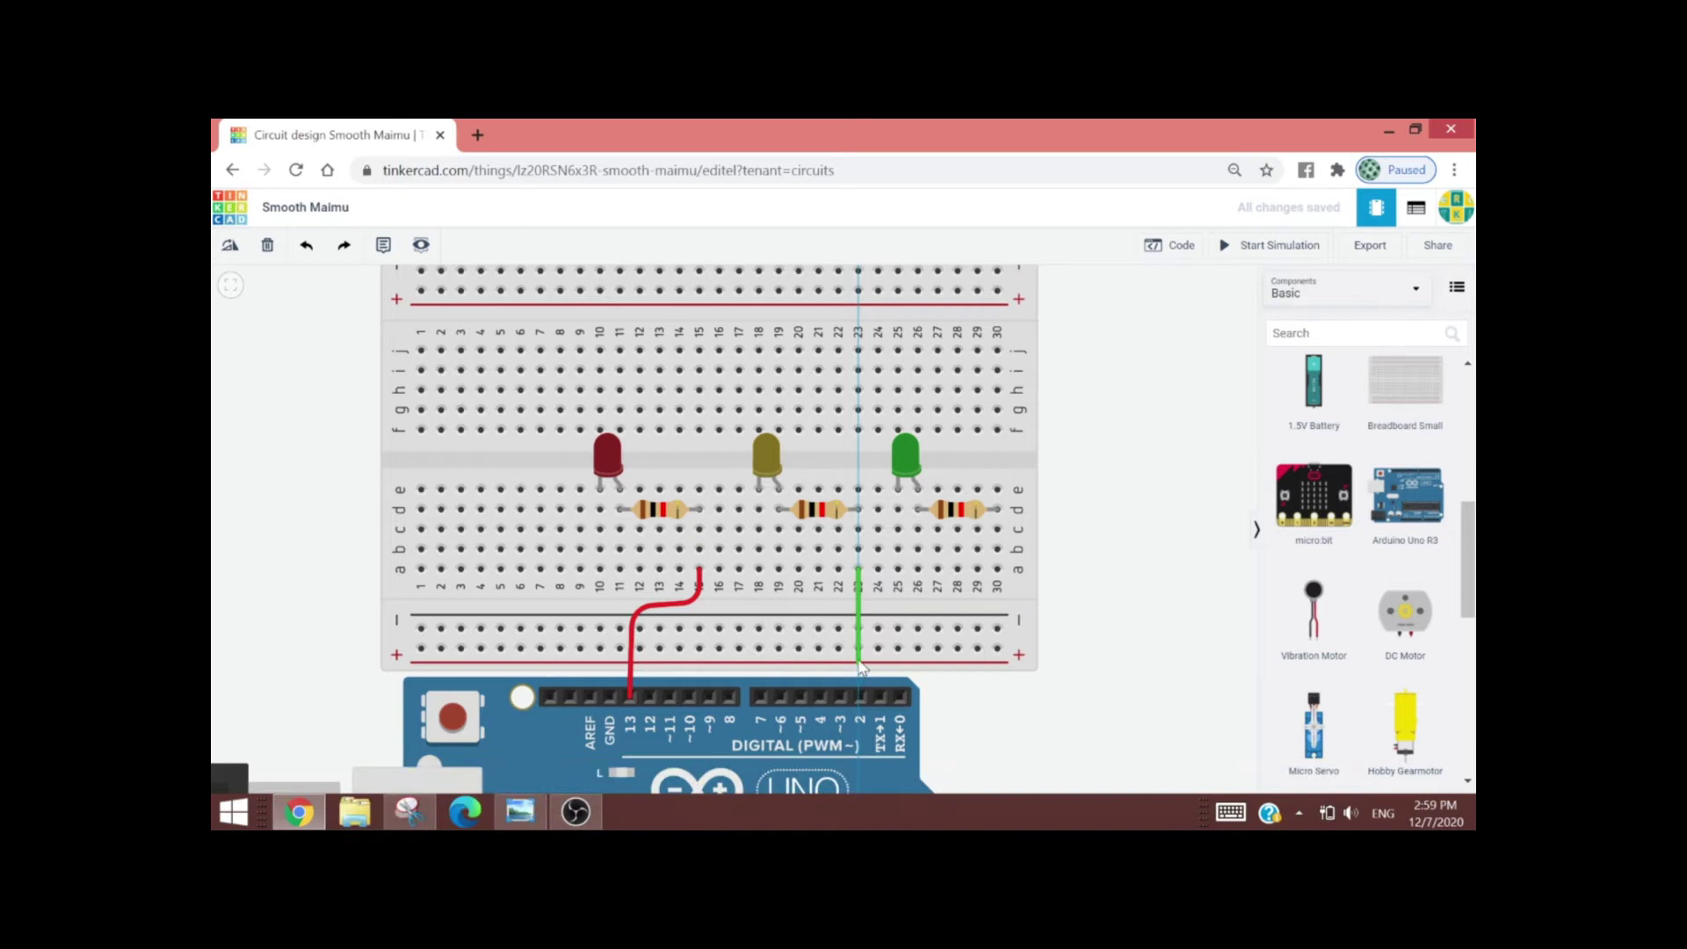
click(859, 615)
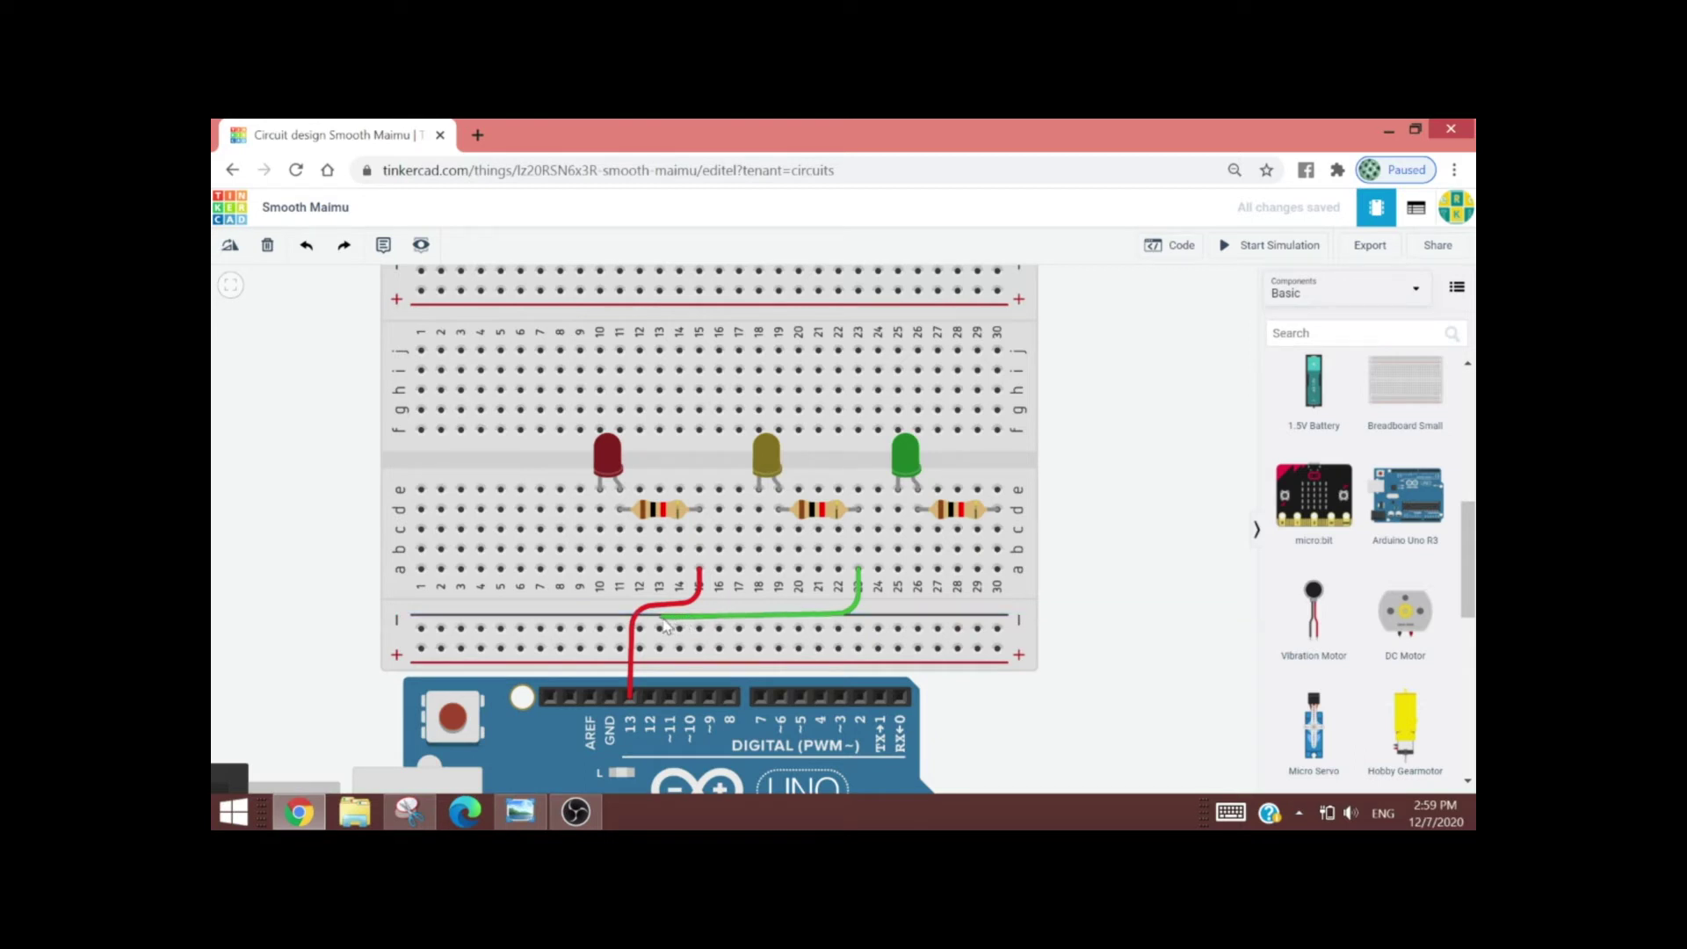
click(663, 621)
click(650, 699)
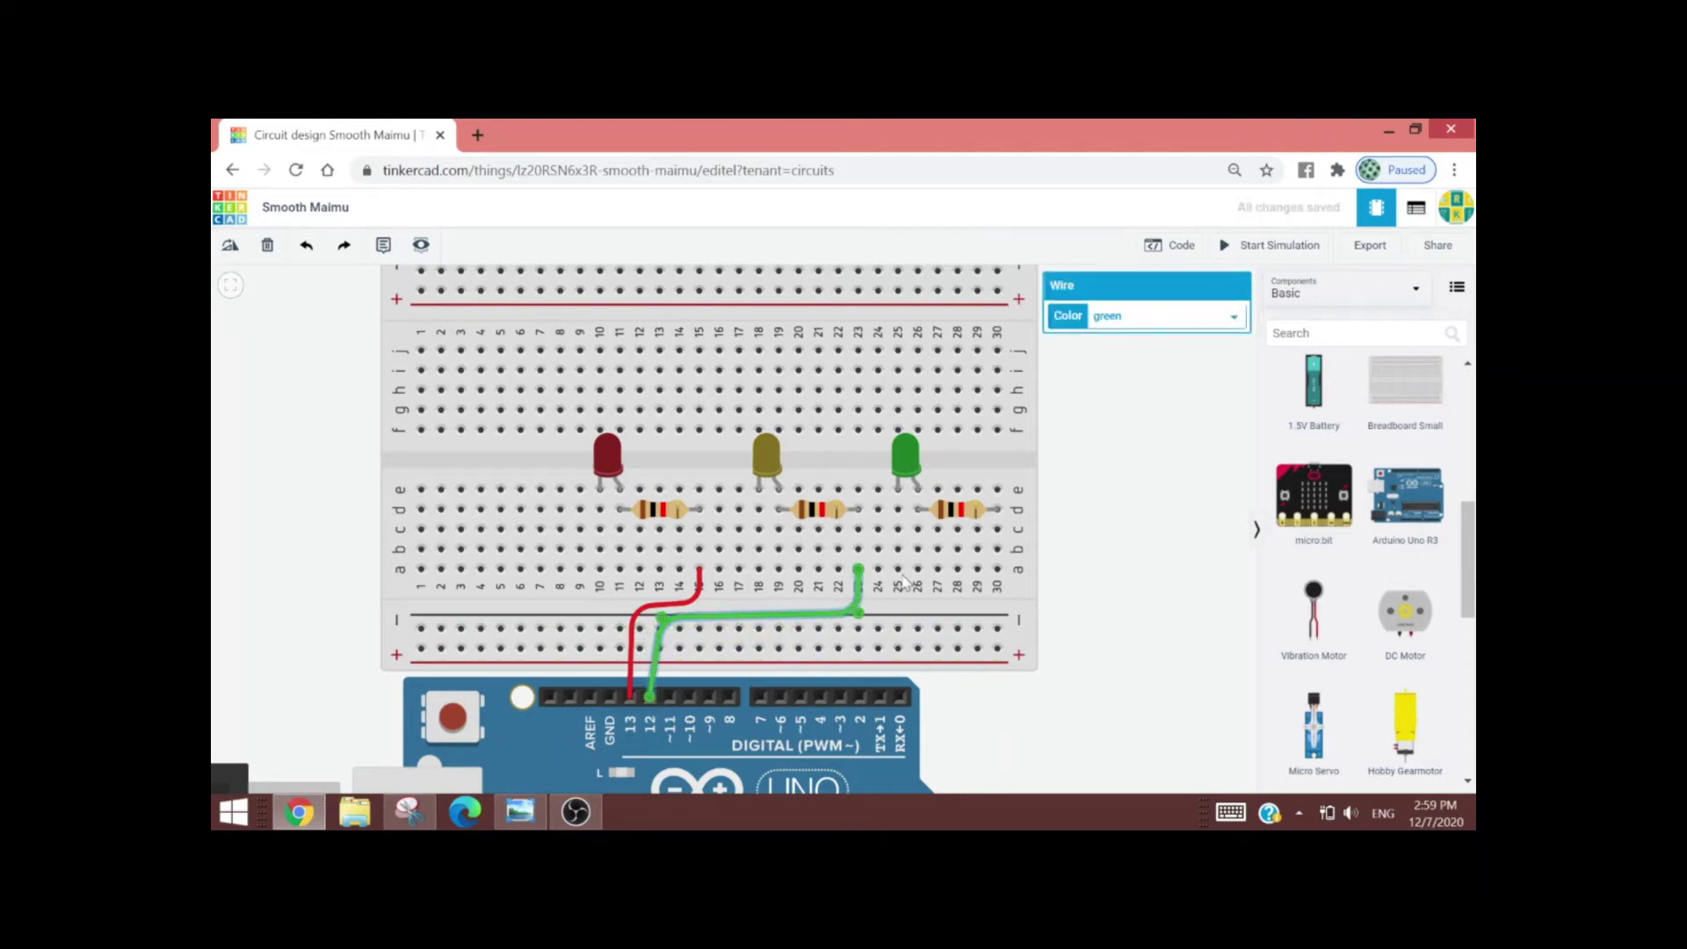